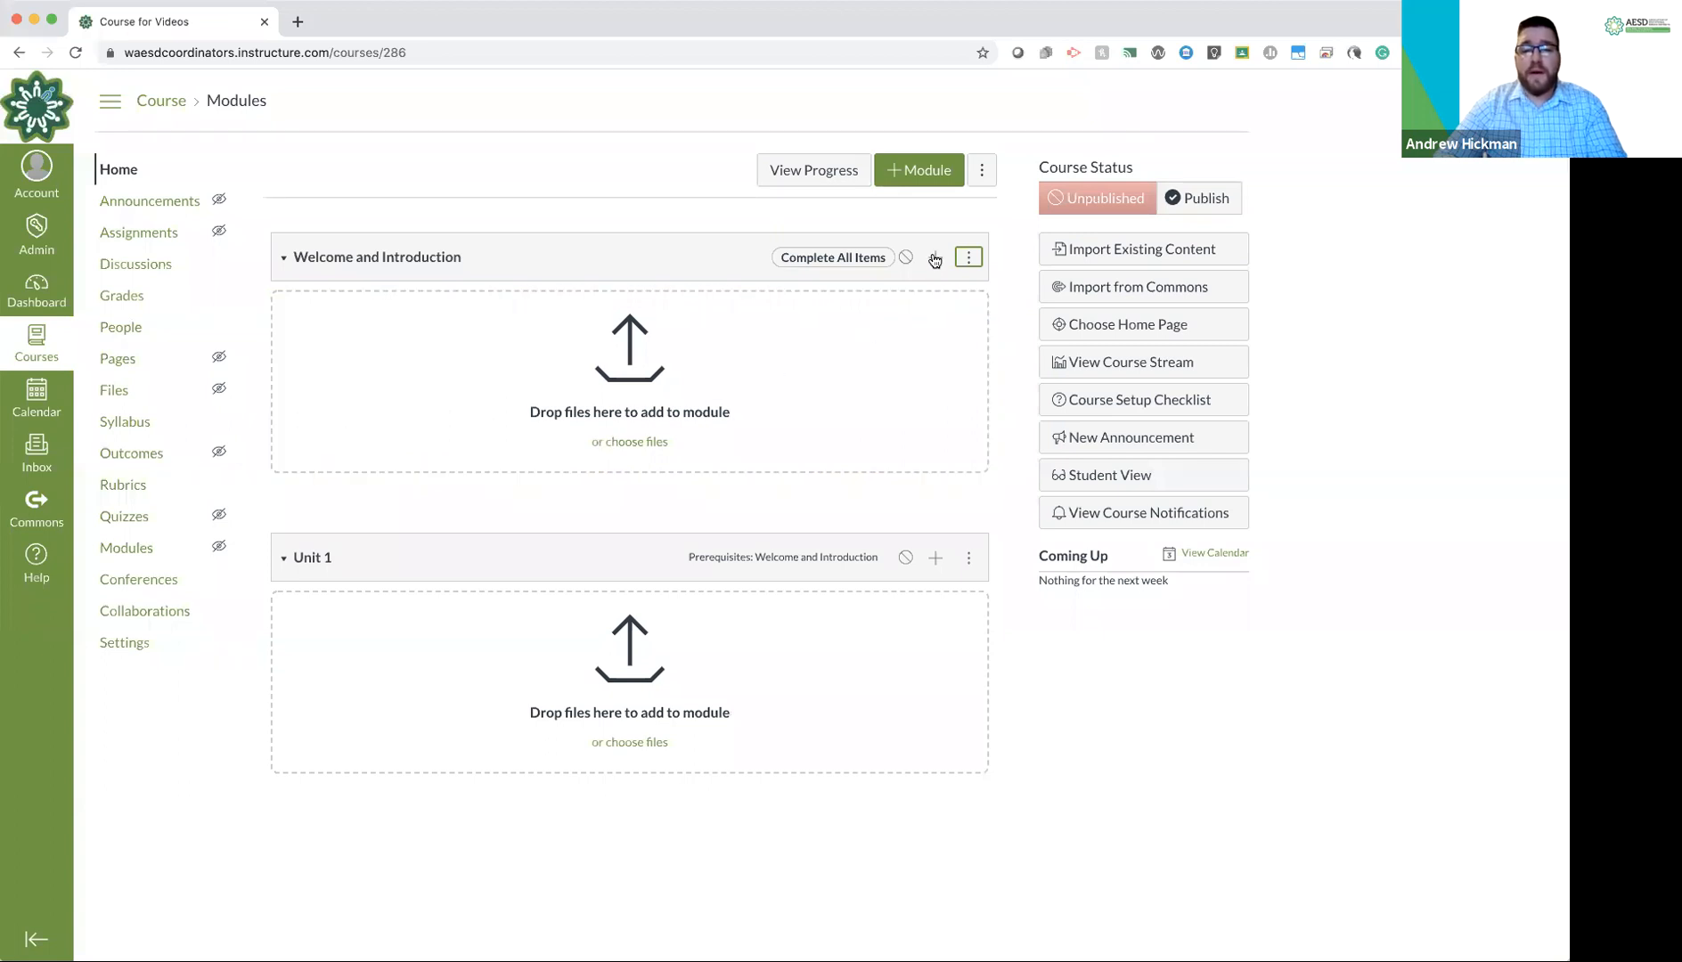
# - Add a text header "Chapter 2" to the Welcome and Introduction module and move it into the Unit 1 module
pyautogui.click(934, 260)
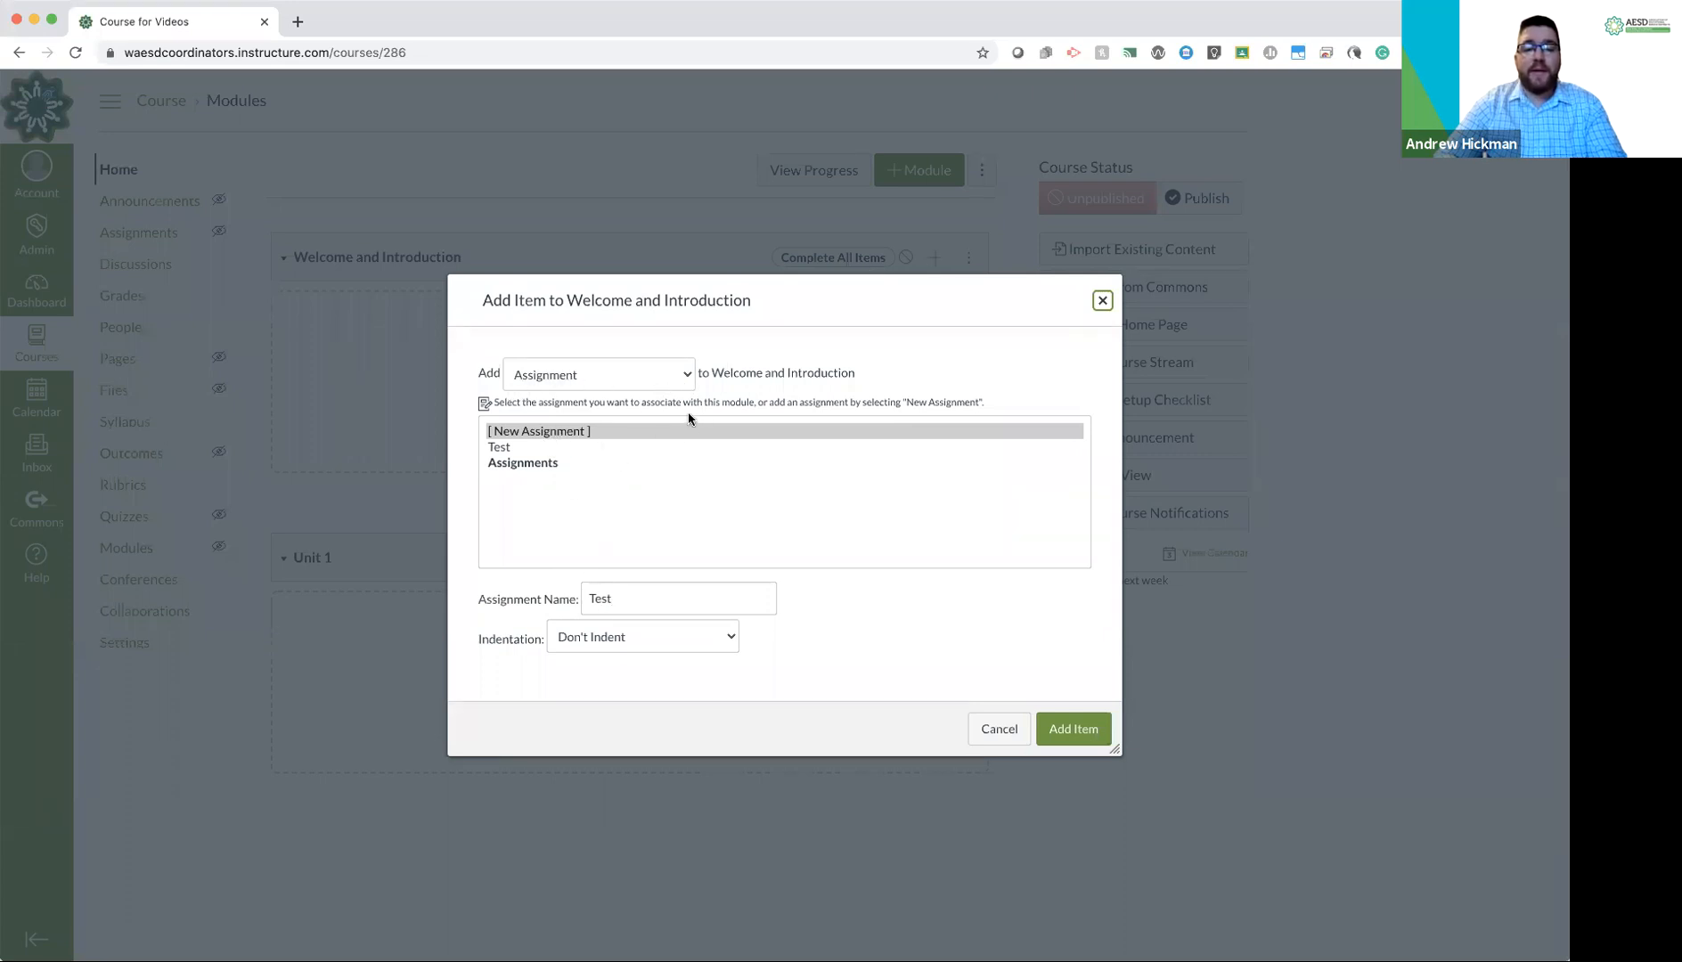
pyautogui.click(685, 376)
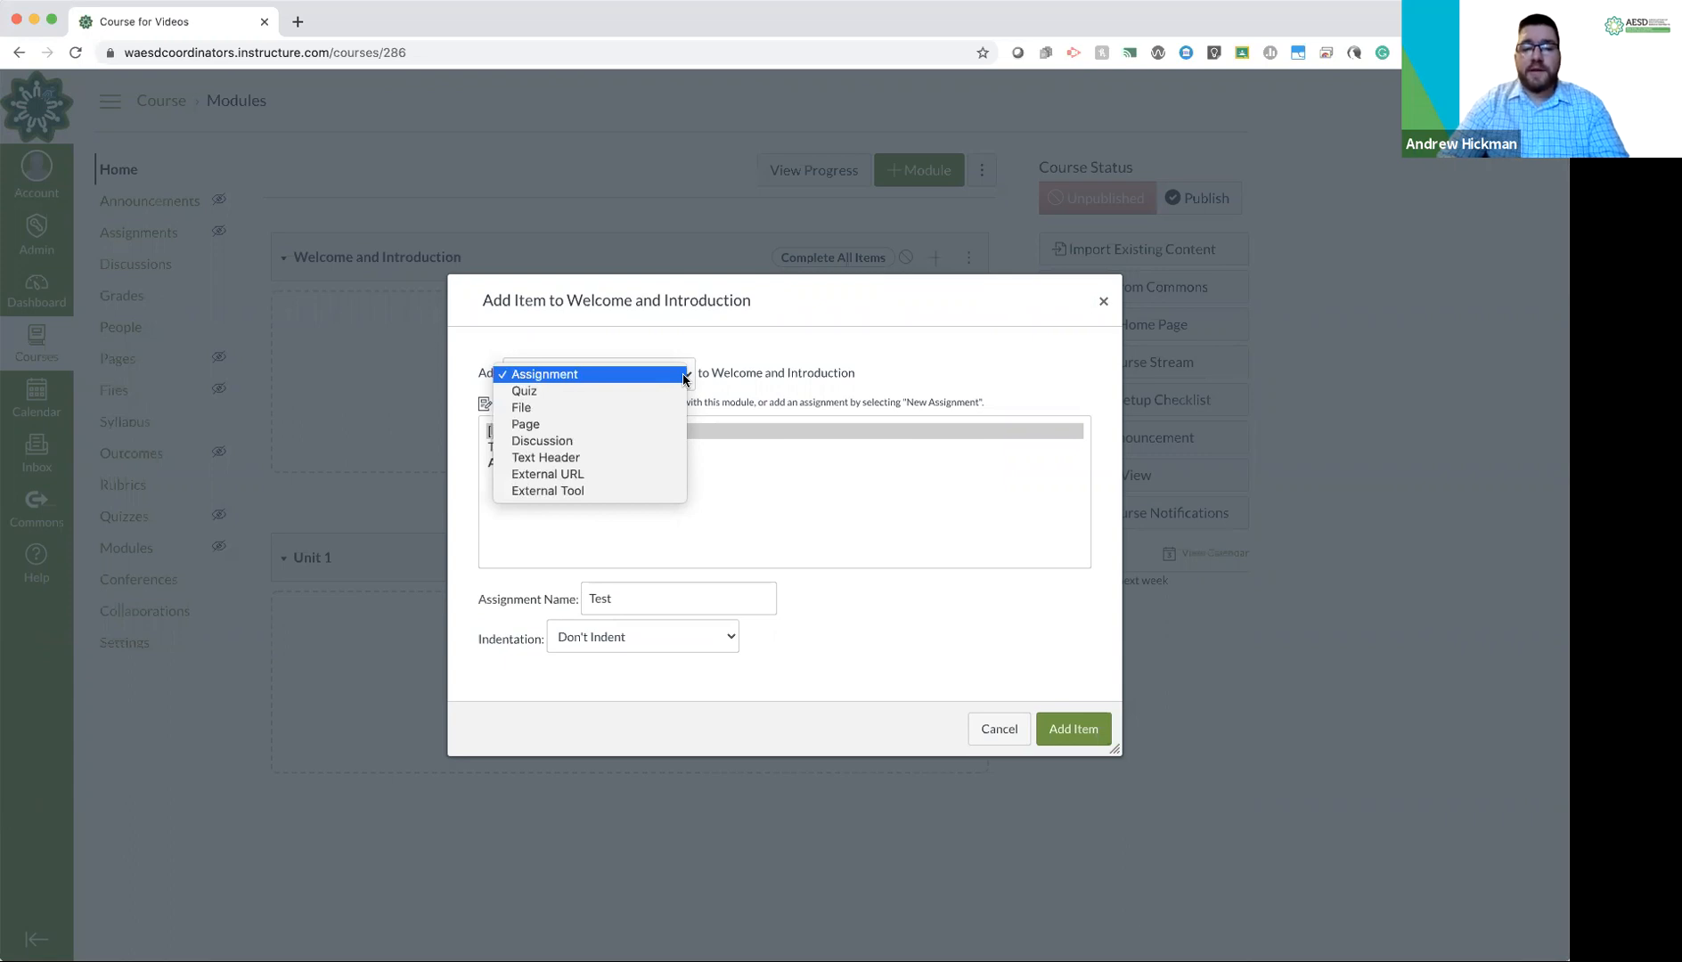
pyautogui.click(632, 457)
pyautogui.click(614, 425)
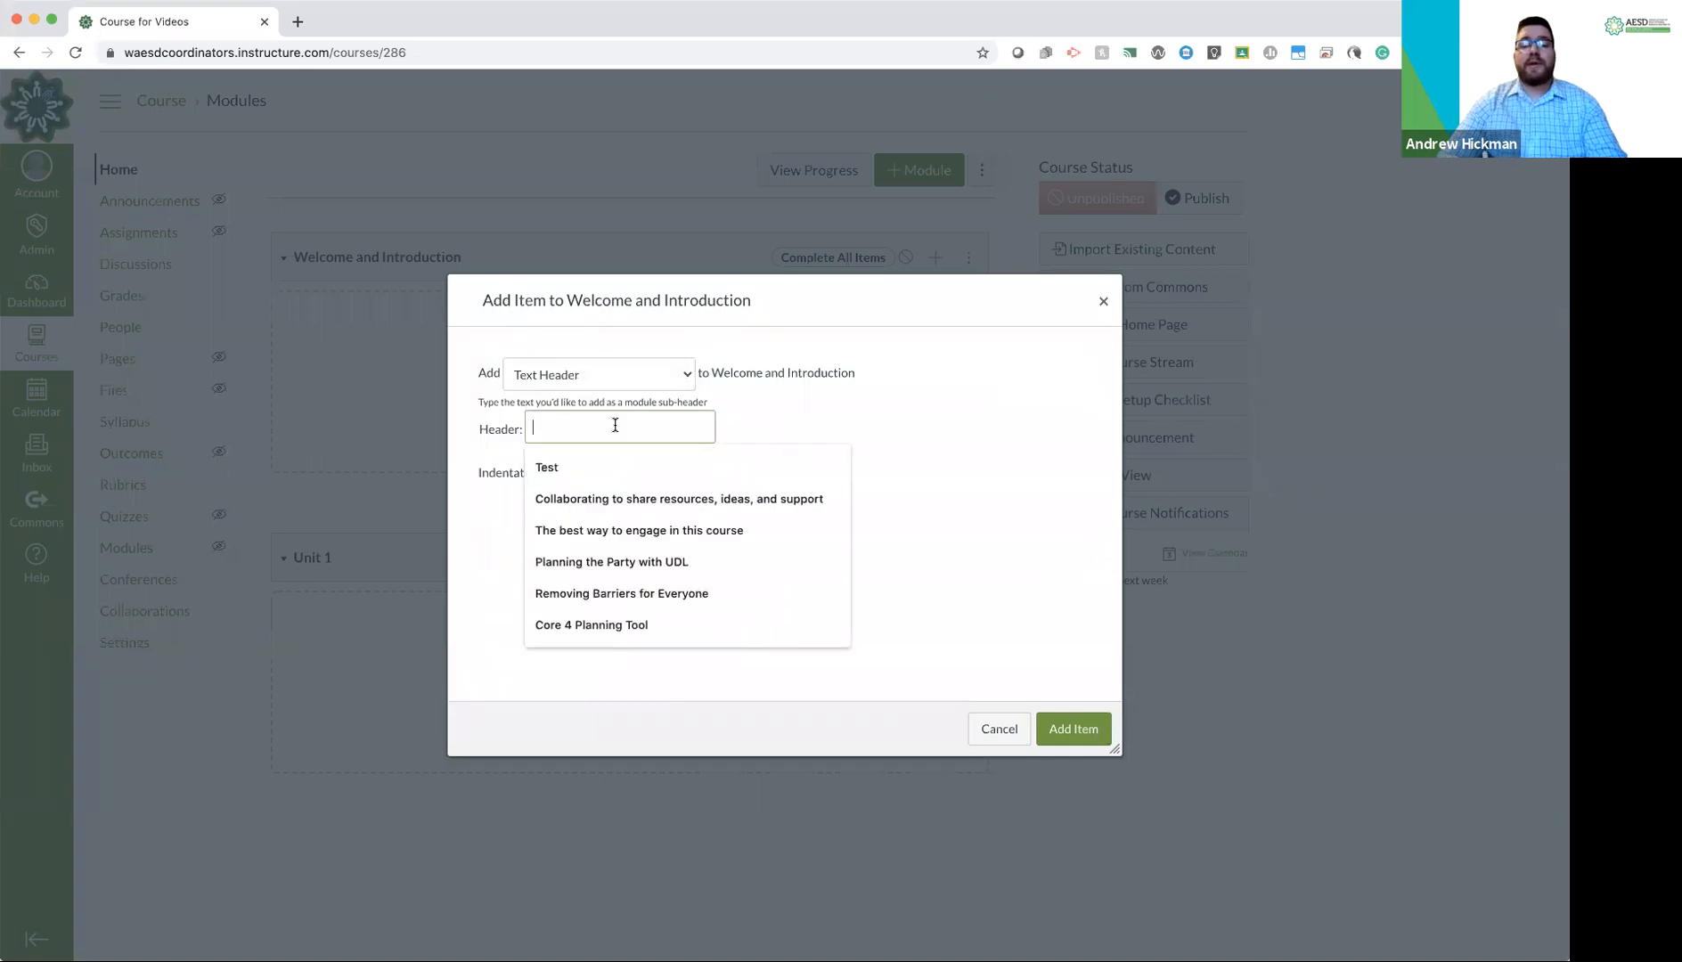
pyautogui.write('Chaoter')
pyautogui.press('BackSpace')
pyautogui.press('BackSpace')
pyautogui.write('pter 2')
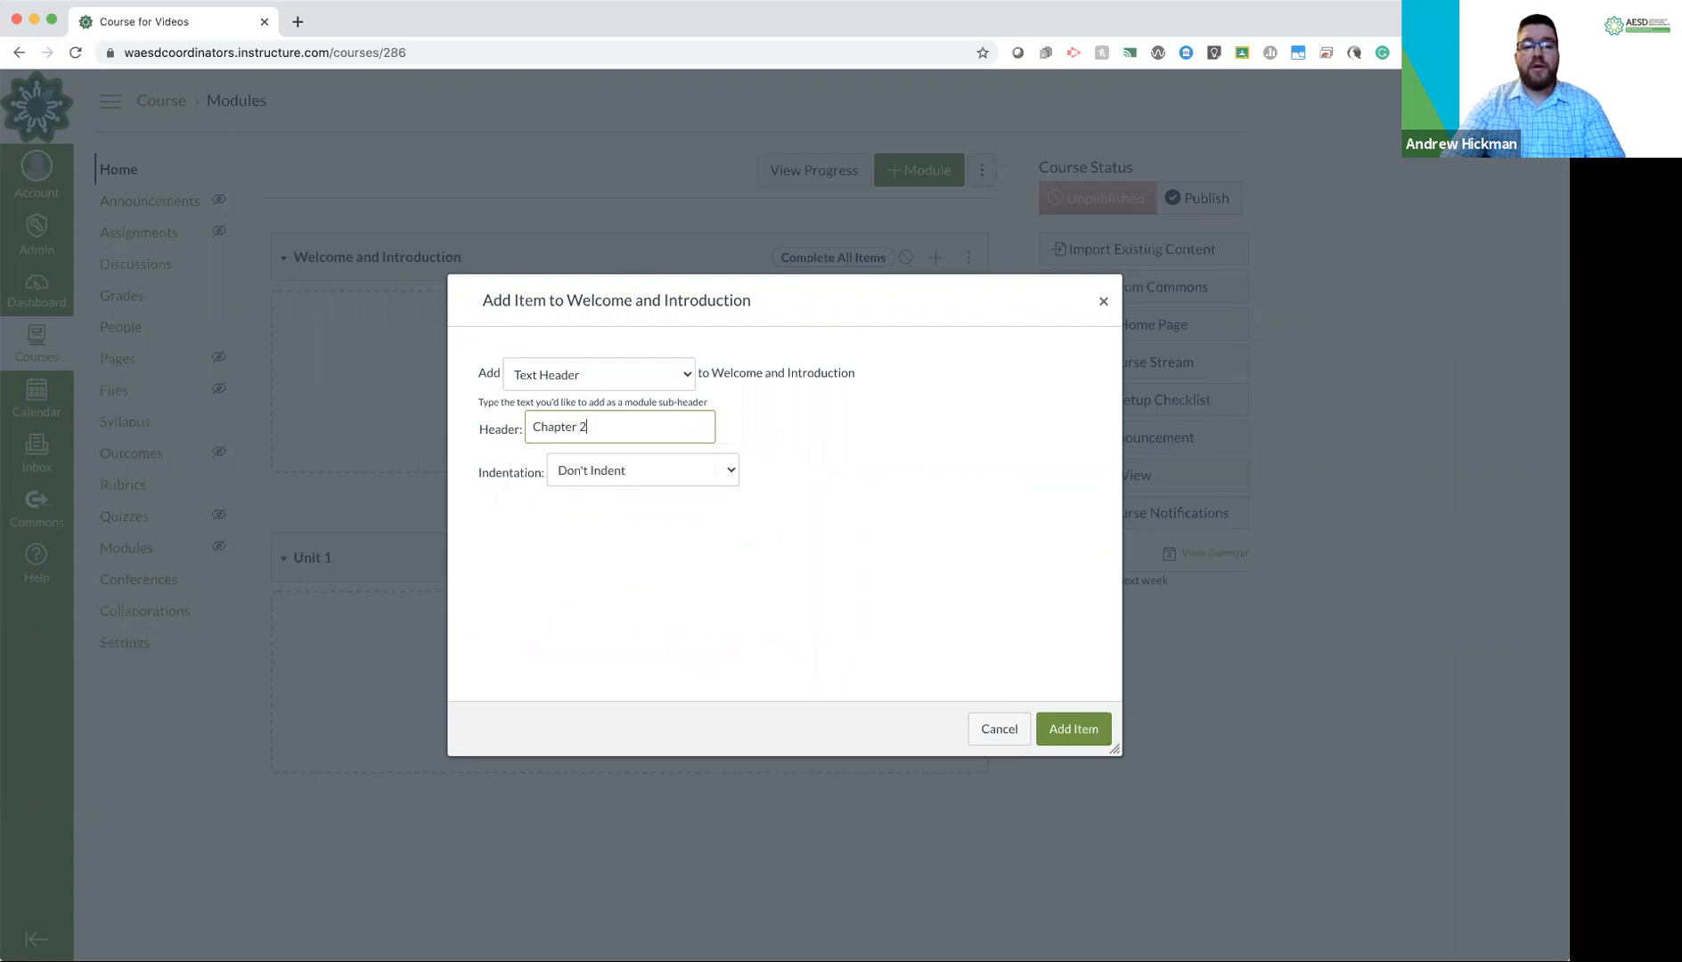
pyautogui.click(1057, 727)
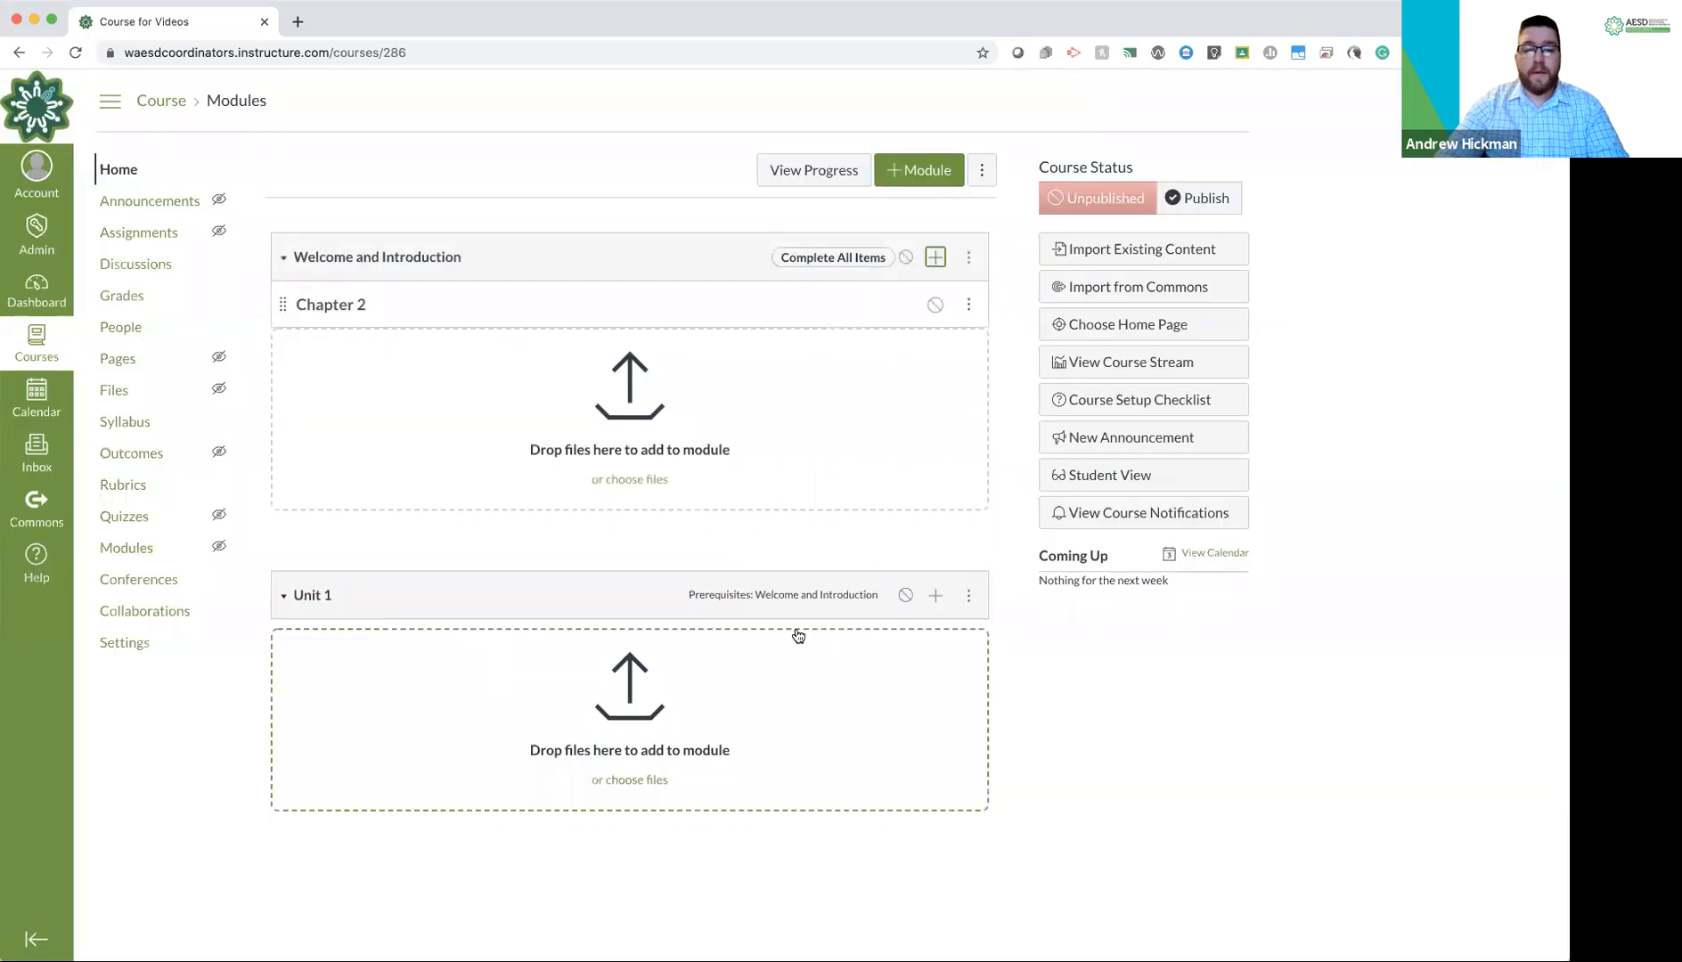
pyautogui.moveTo(289, 347); pyautogui.dragTo(282, 615)
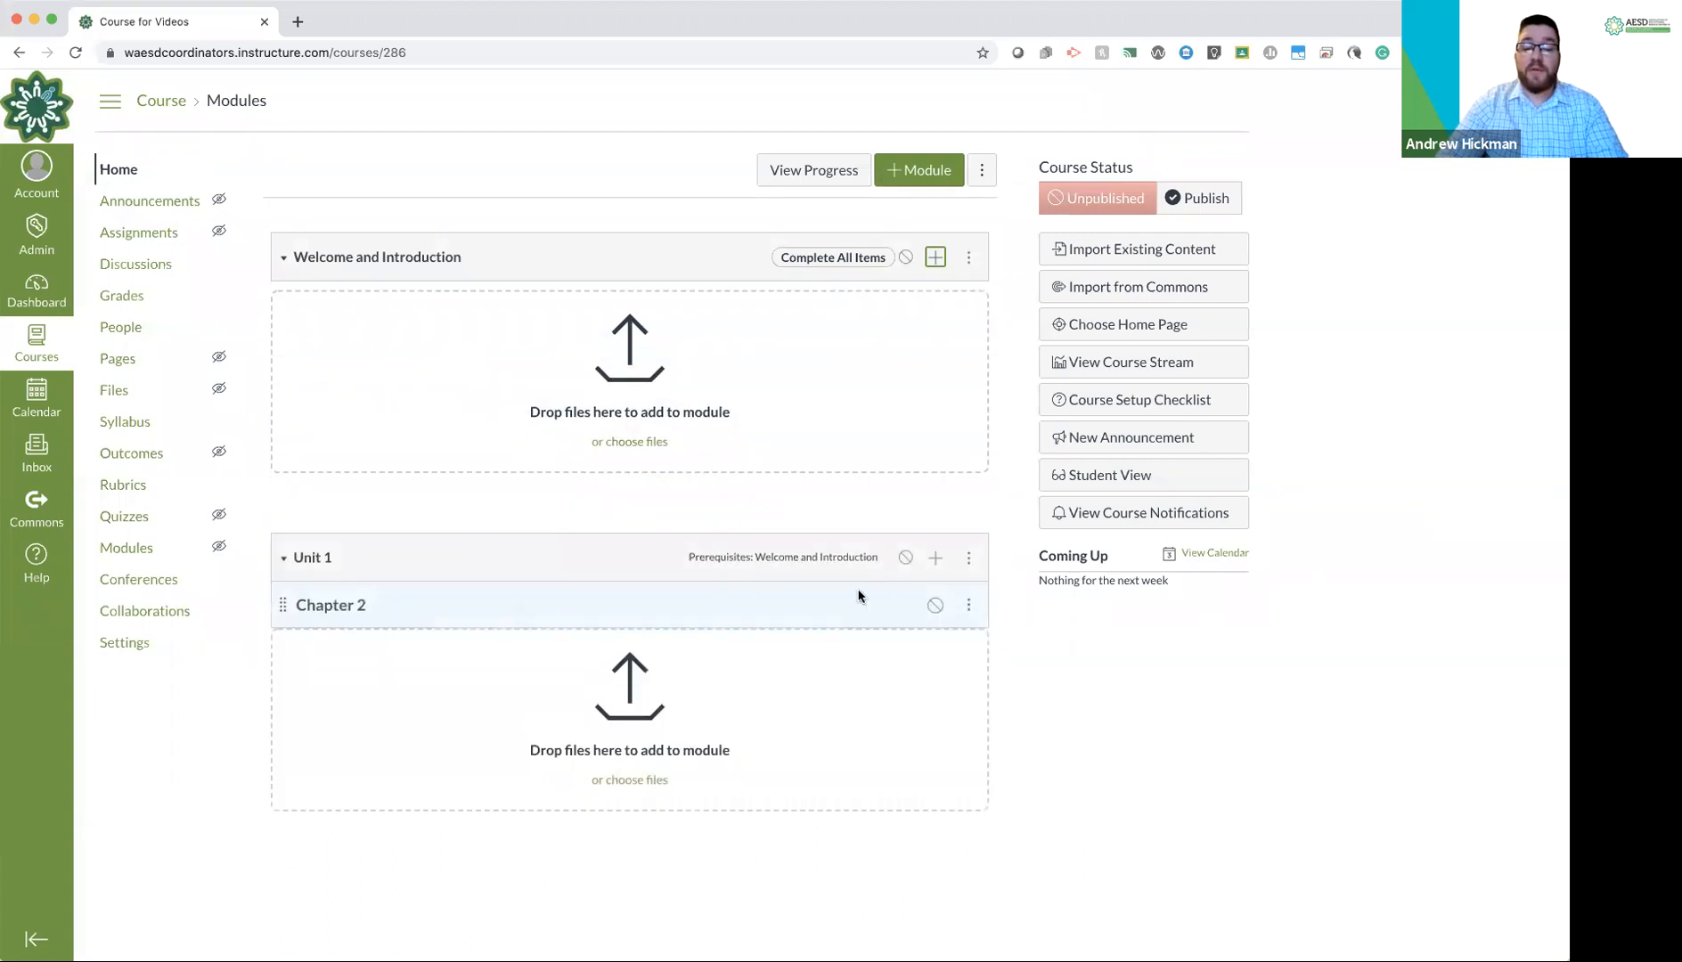
# - Add a text header "Chapter 1" to the Unit 1 module
pyautogui.click(935, 558)
pyautogui.click(622, 425)
pyautogui.write('Chapter 1')
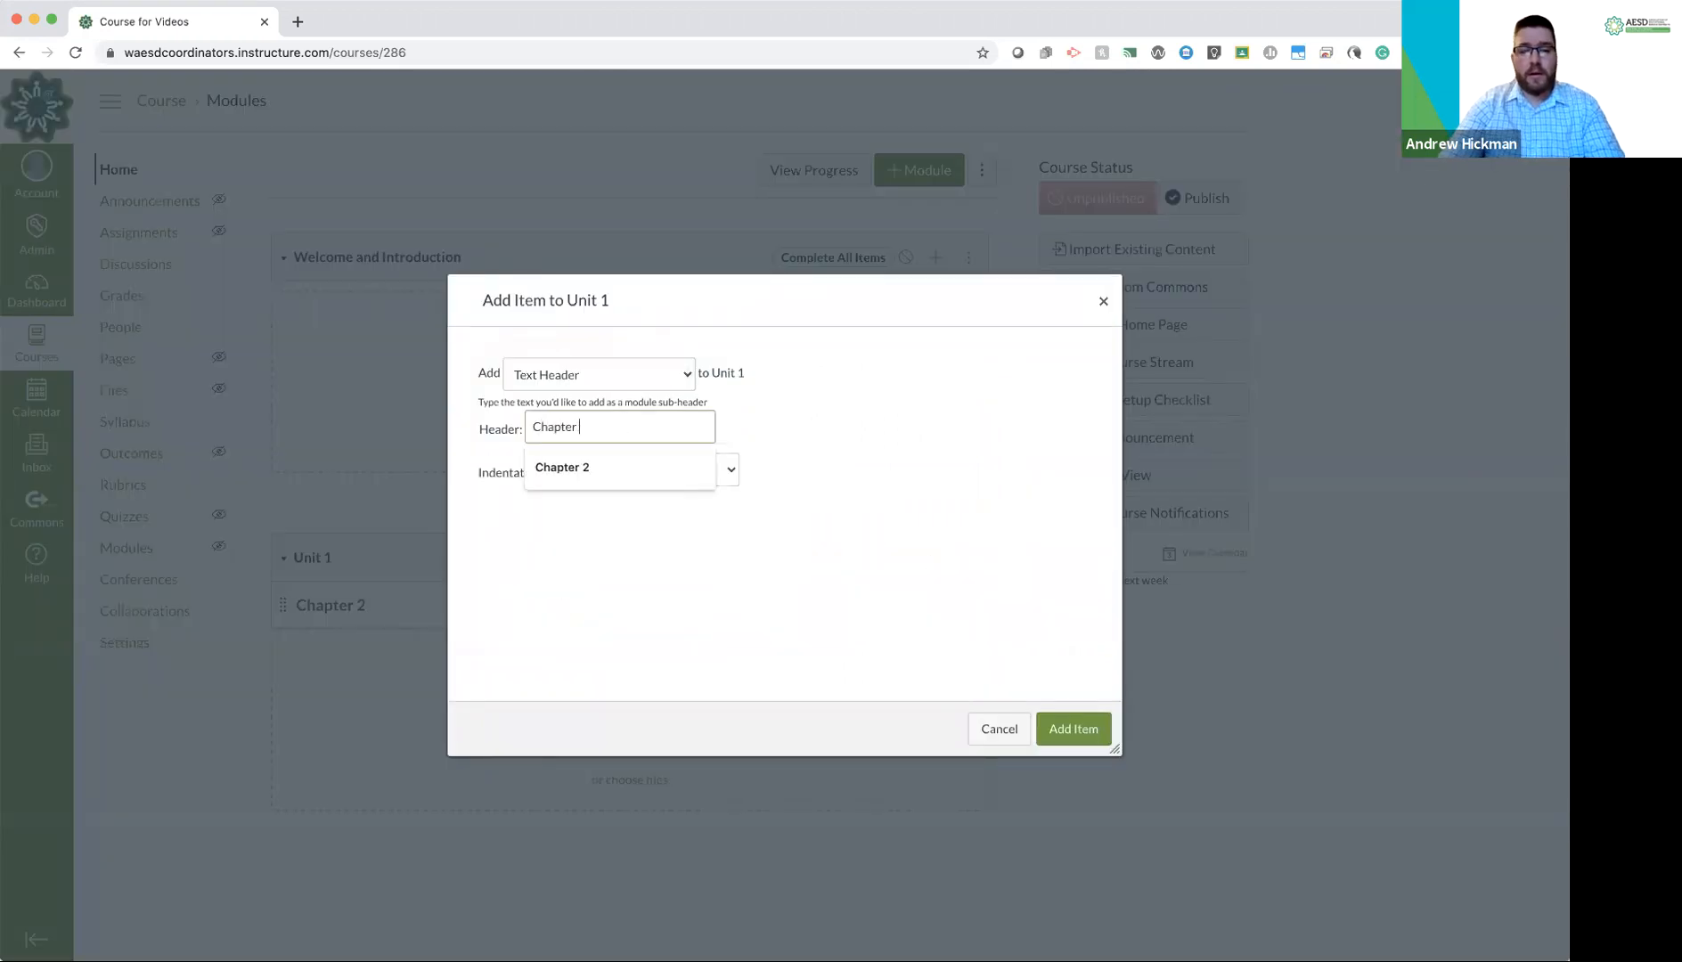
pyautogui.click(1056, 731)
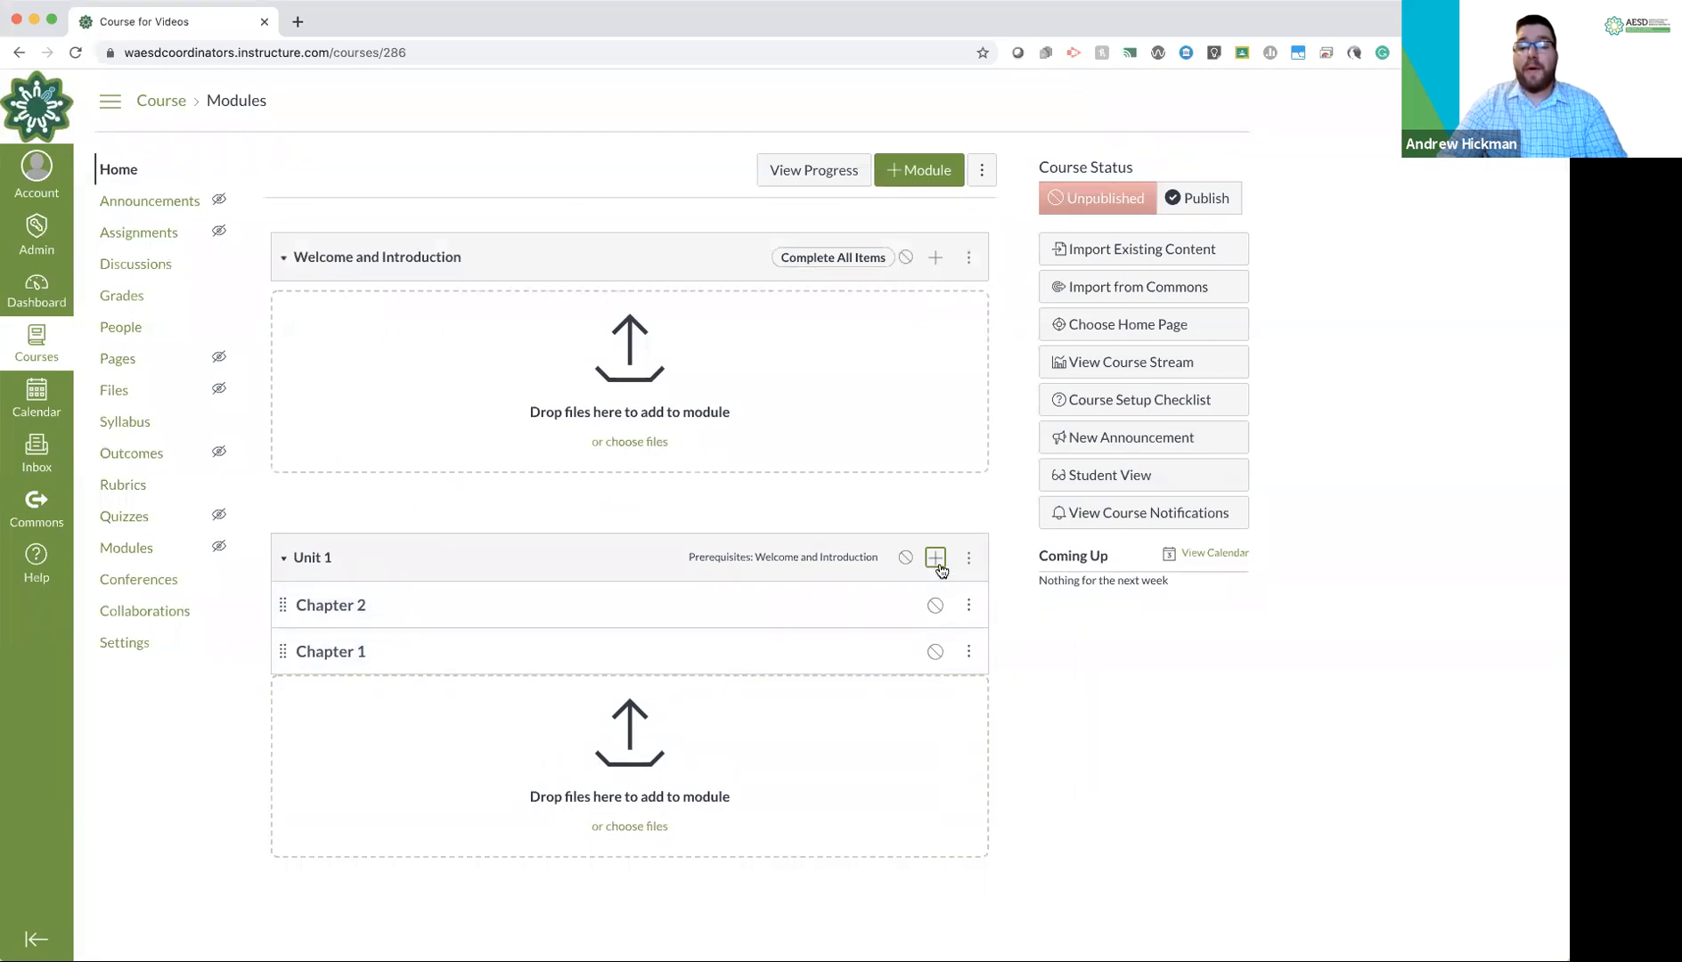
# - Start a new External URL item for Unit 1 and fill in its URL with the previously used esd113 Zoom meeting link
pyautogui.click(936, 559)
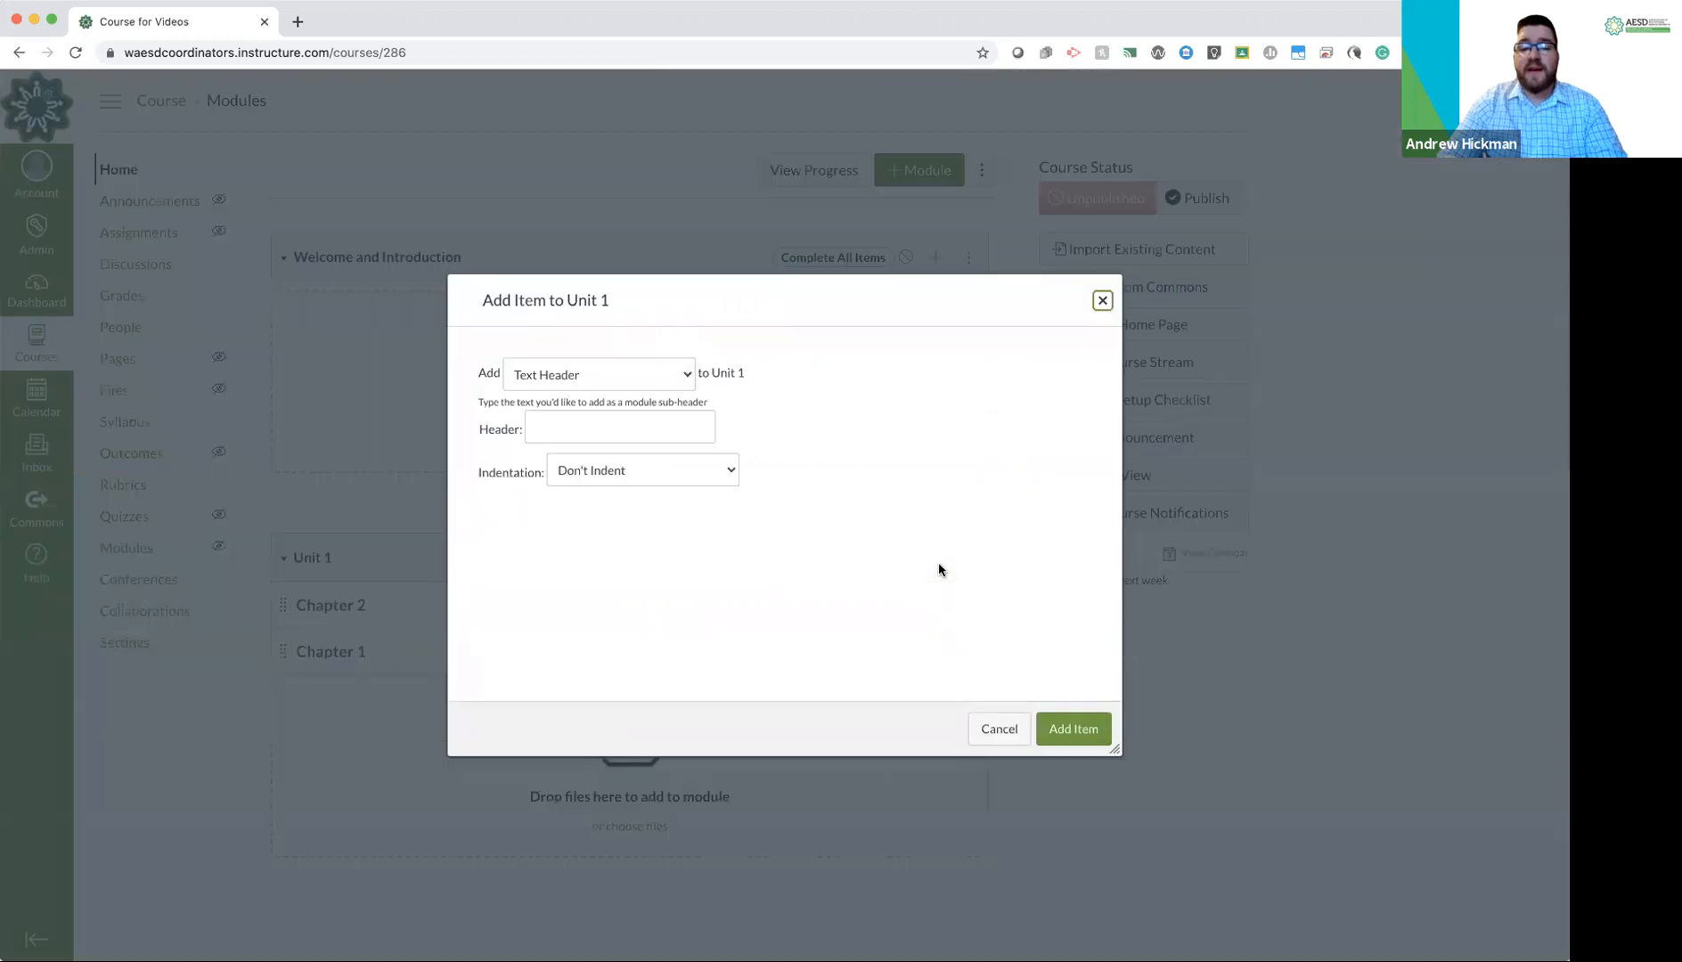
pyautogui.click(673, 375)
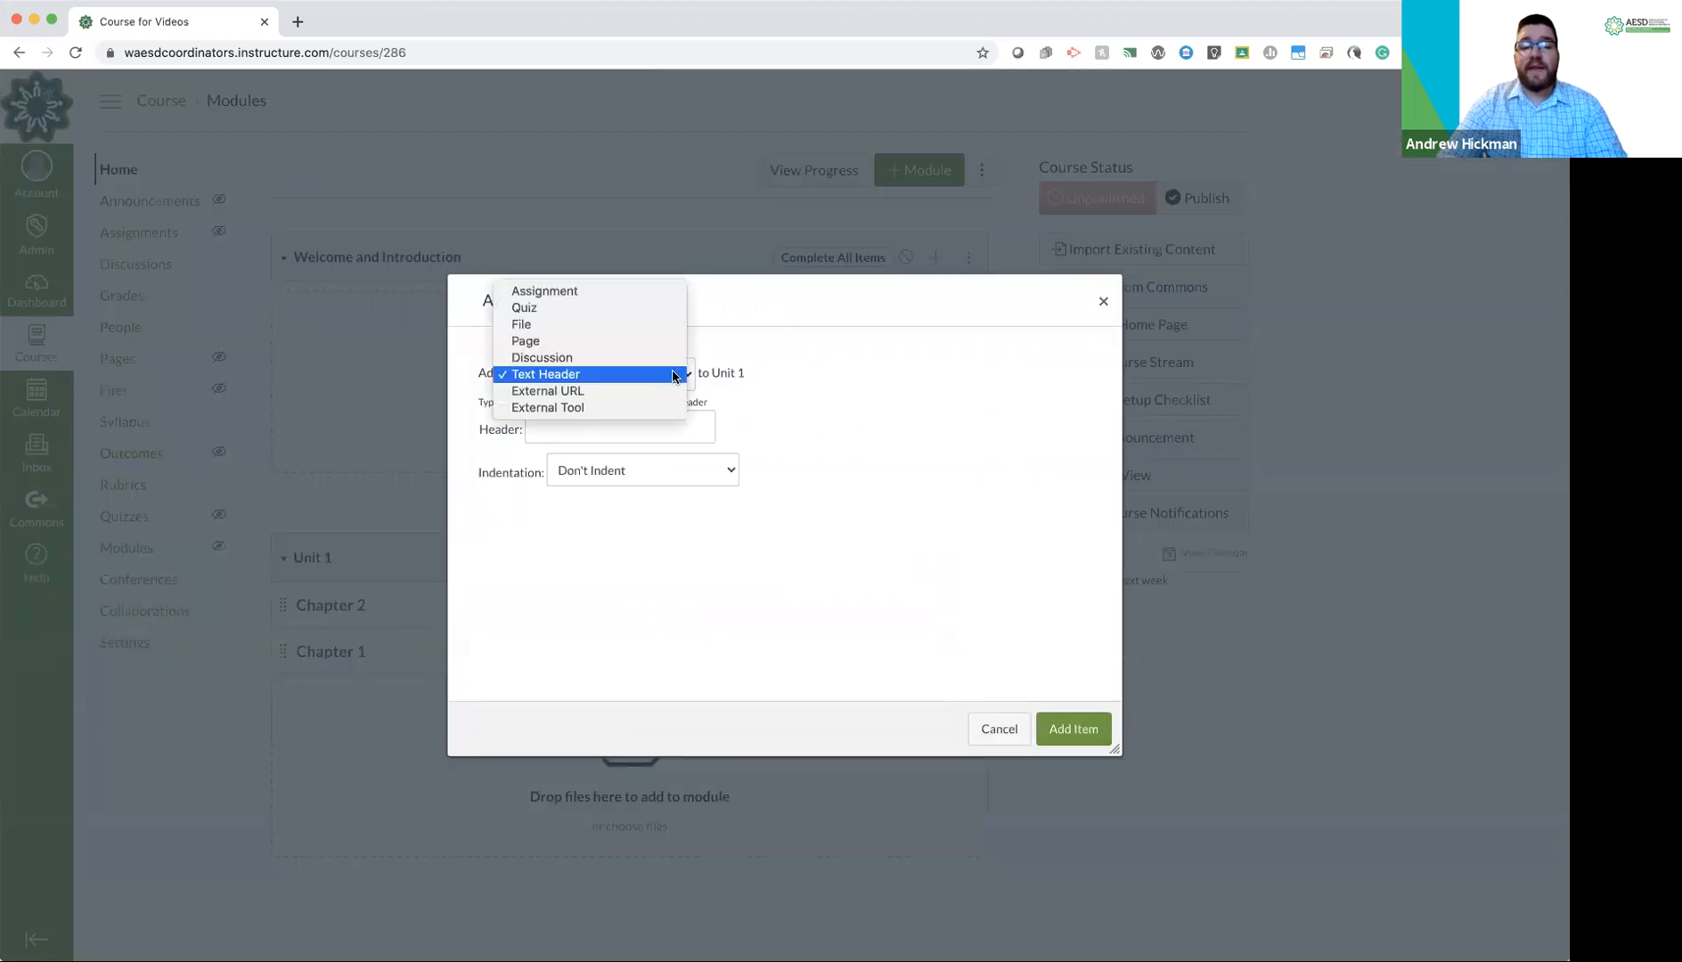
pyautogui.click(659, 326)
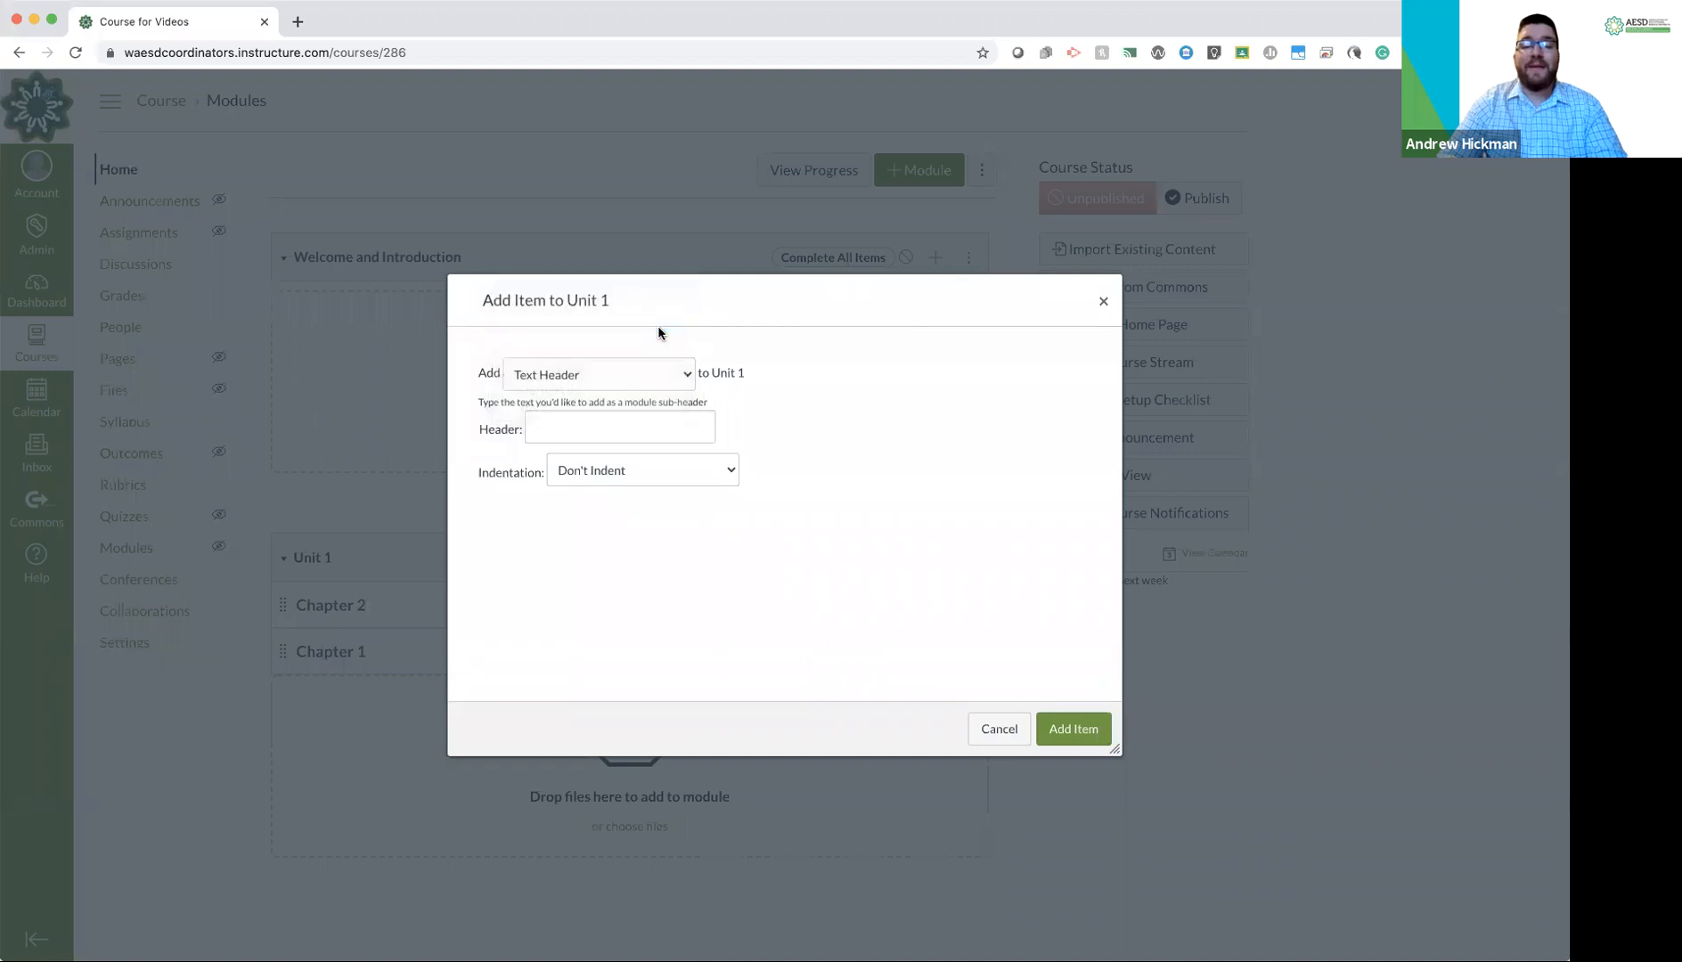
pyautogui.click(674, 384)
pyautogui.click(666, 442)
pyautogui.click(596, 425)
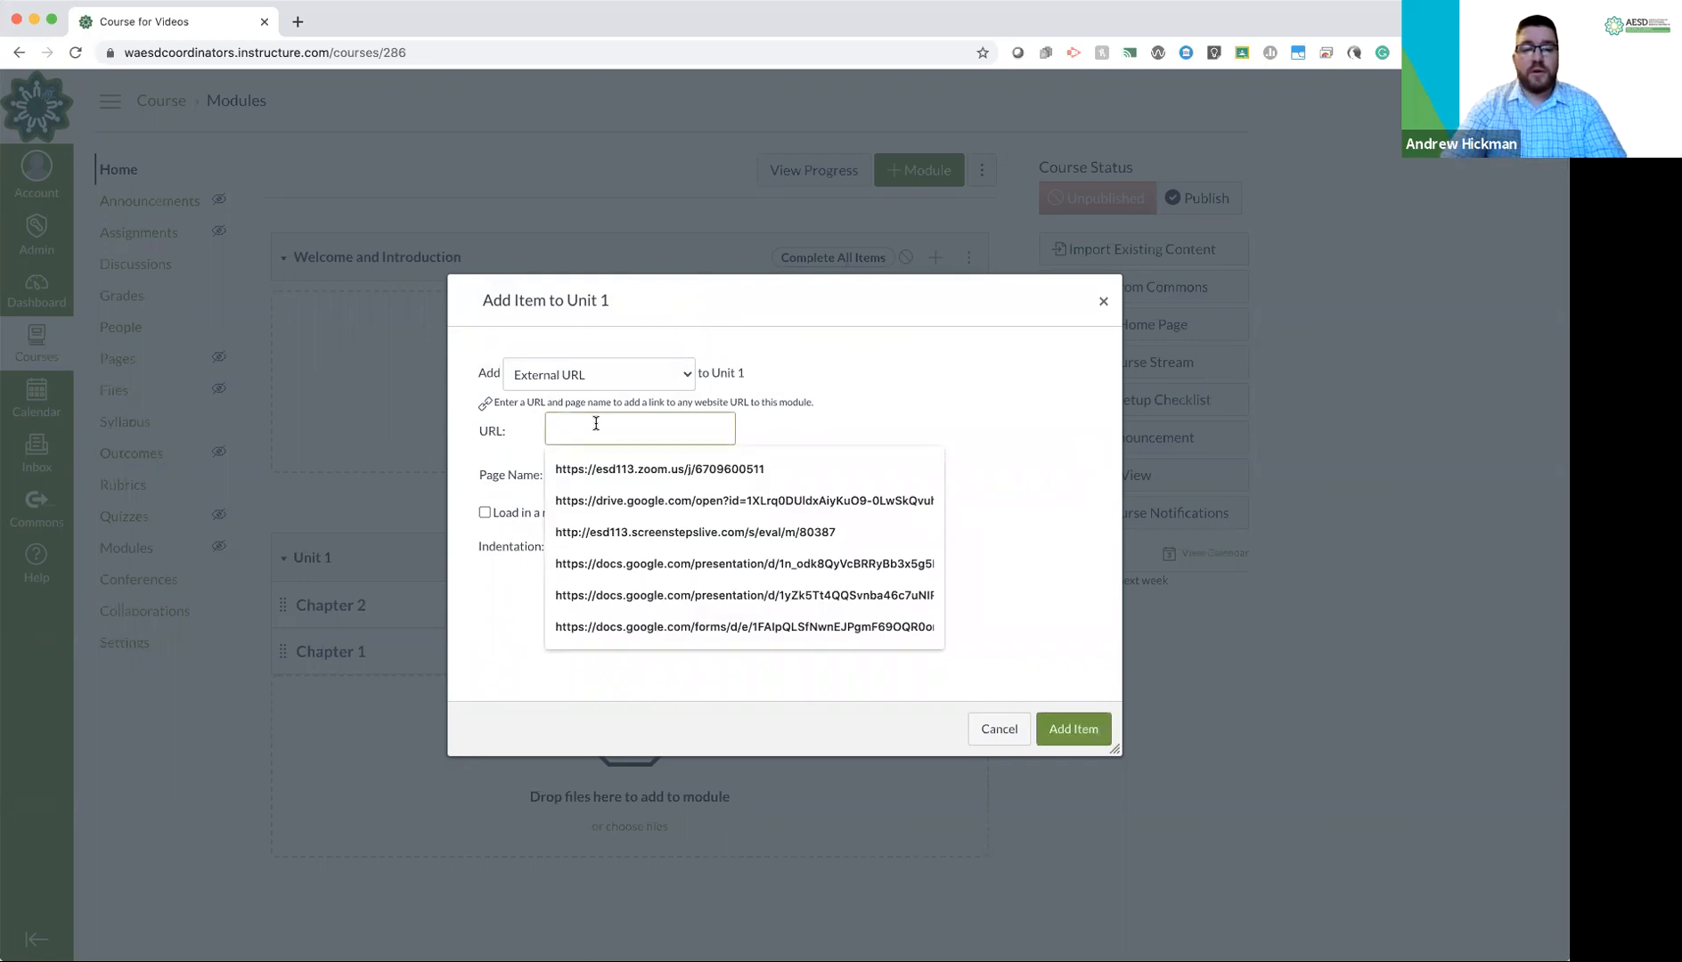
pyautogui.click(635, 474)
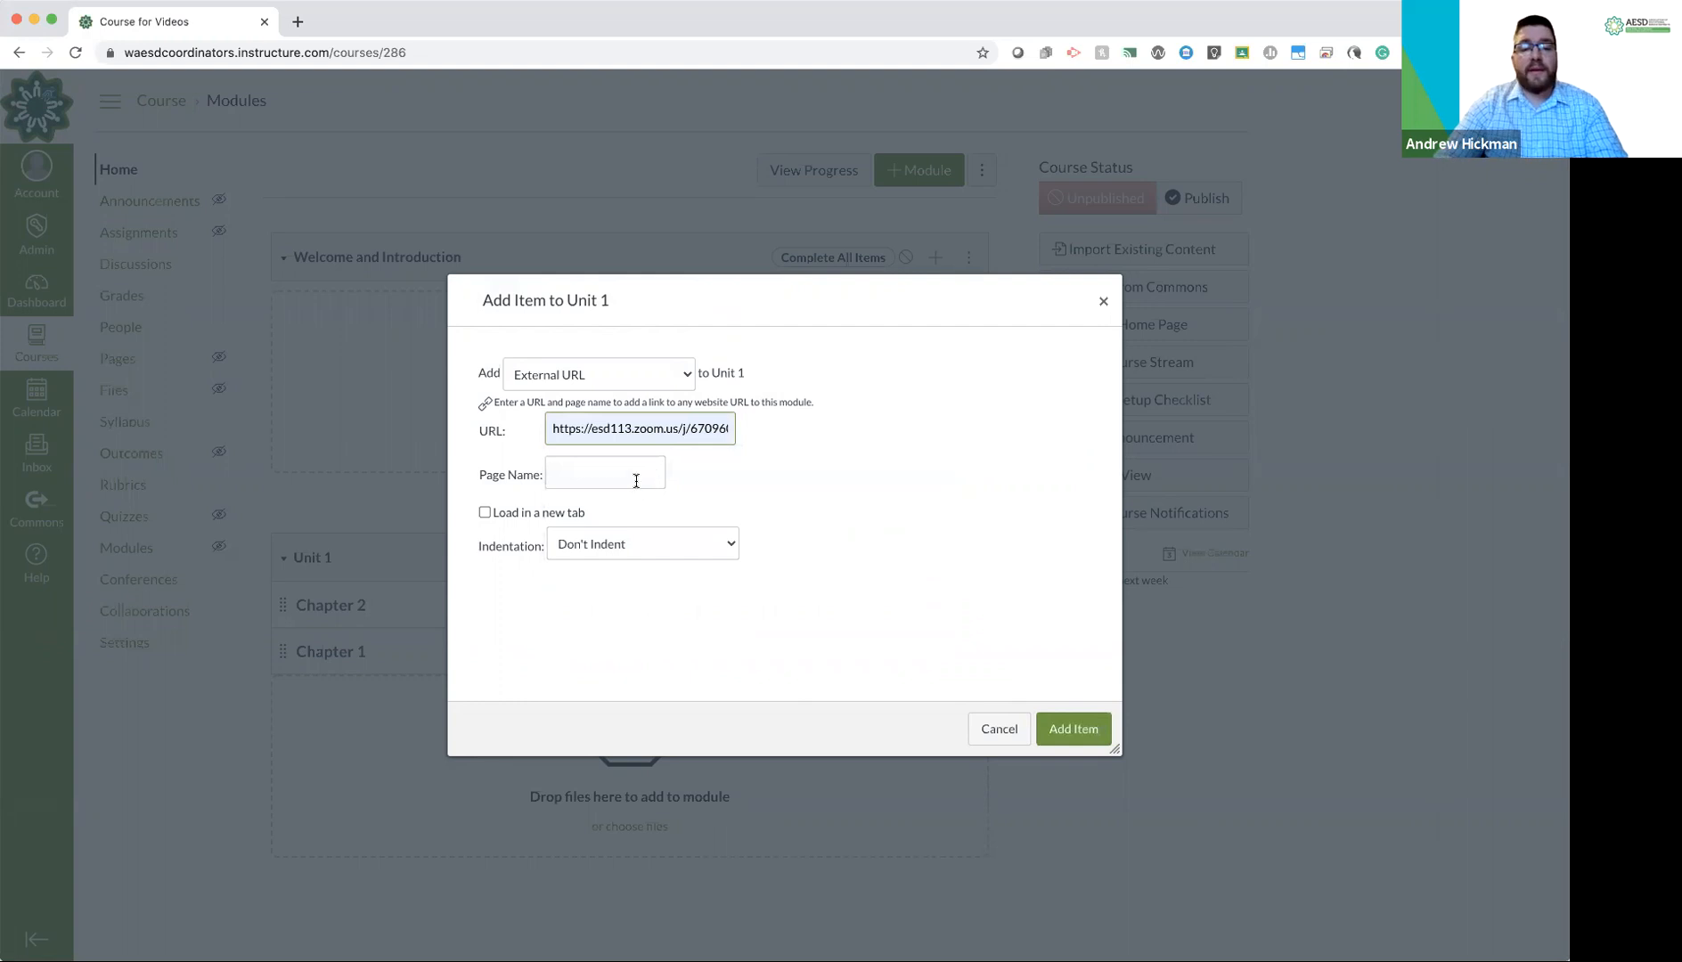
# - Name the link "Connect for our Virtual Discussion on Chapter 1" and add it to Unit 1
pyautogui.click(635, 481)
pyautogui.write('Connect for our C')
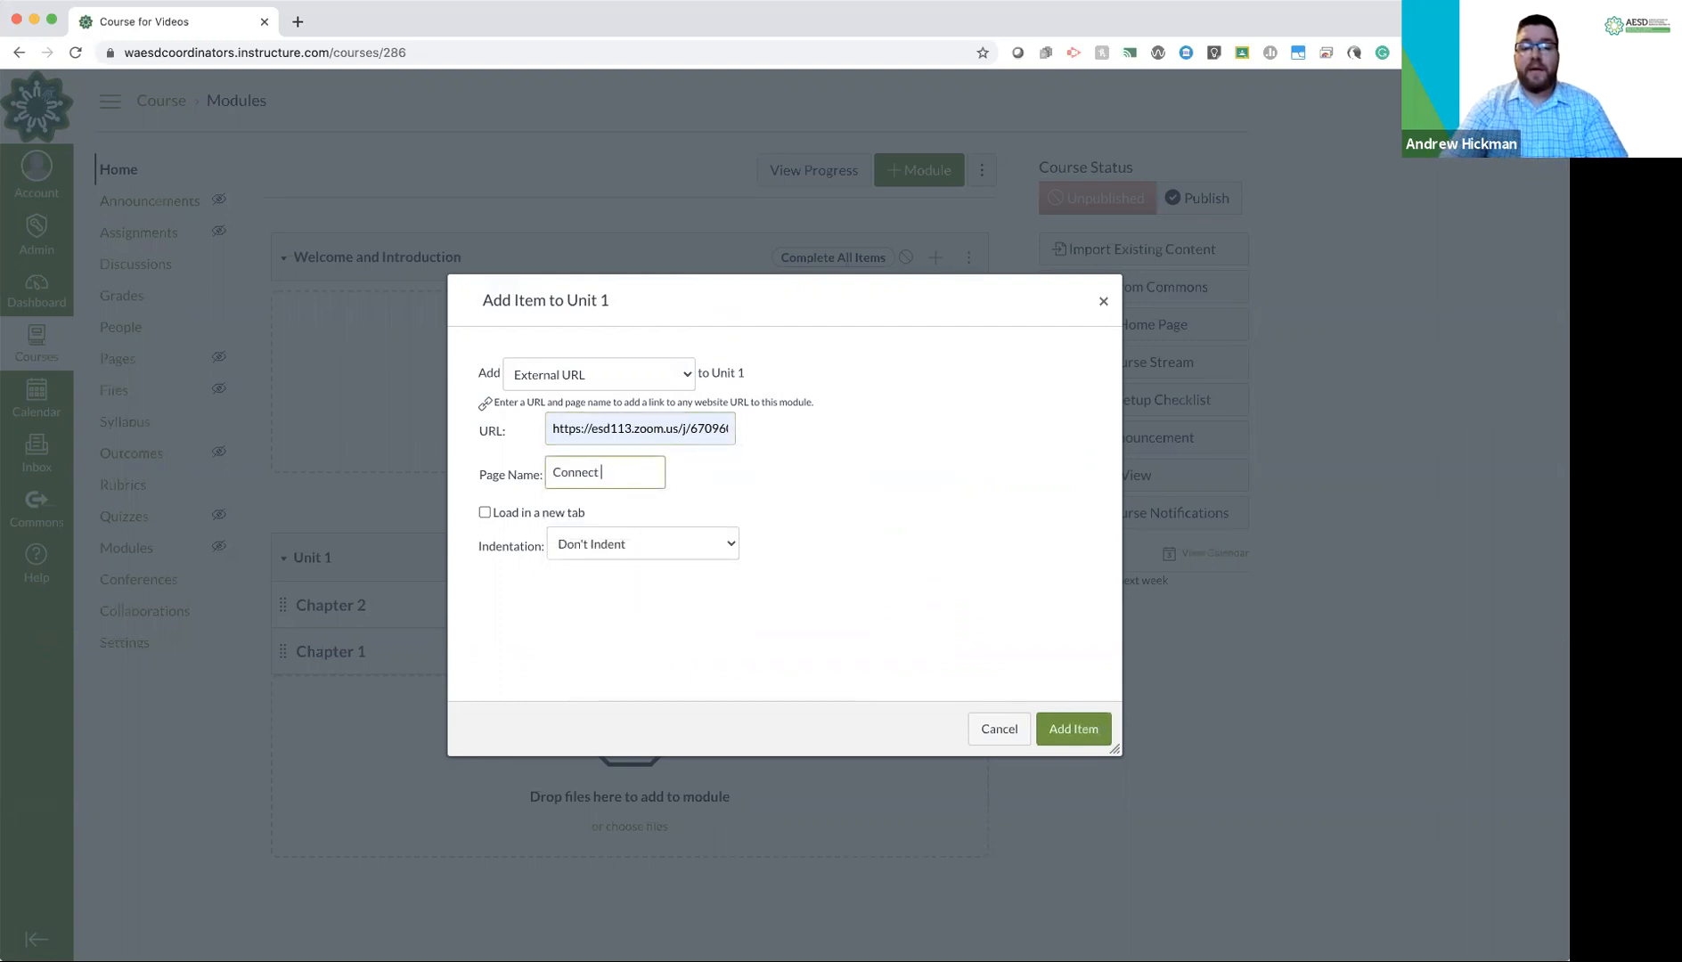
pyautogui.press('BackSpace')
pyautogui.write('Virtual D')
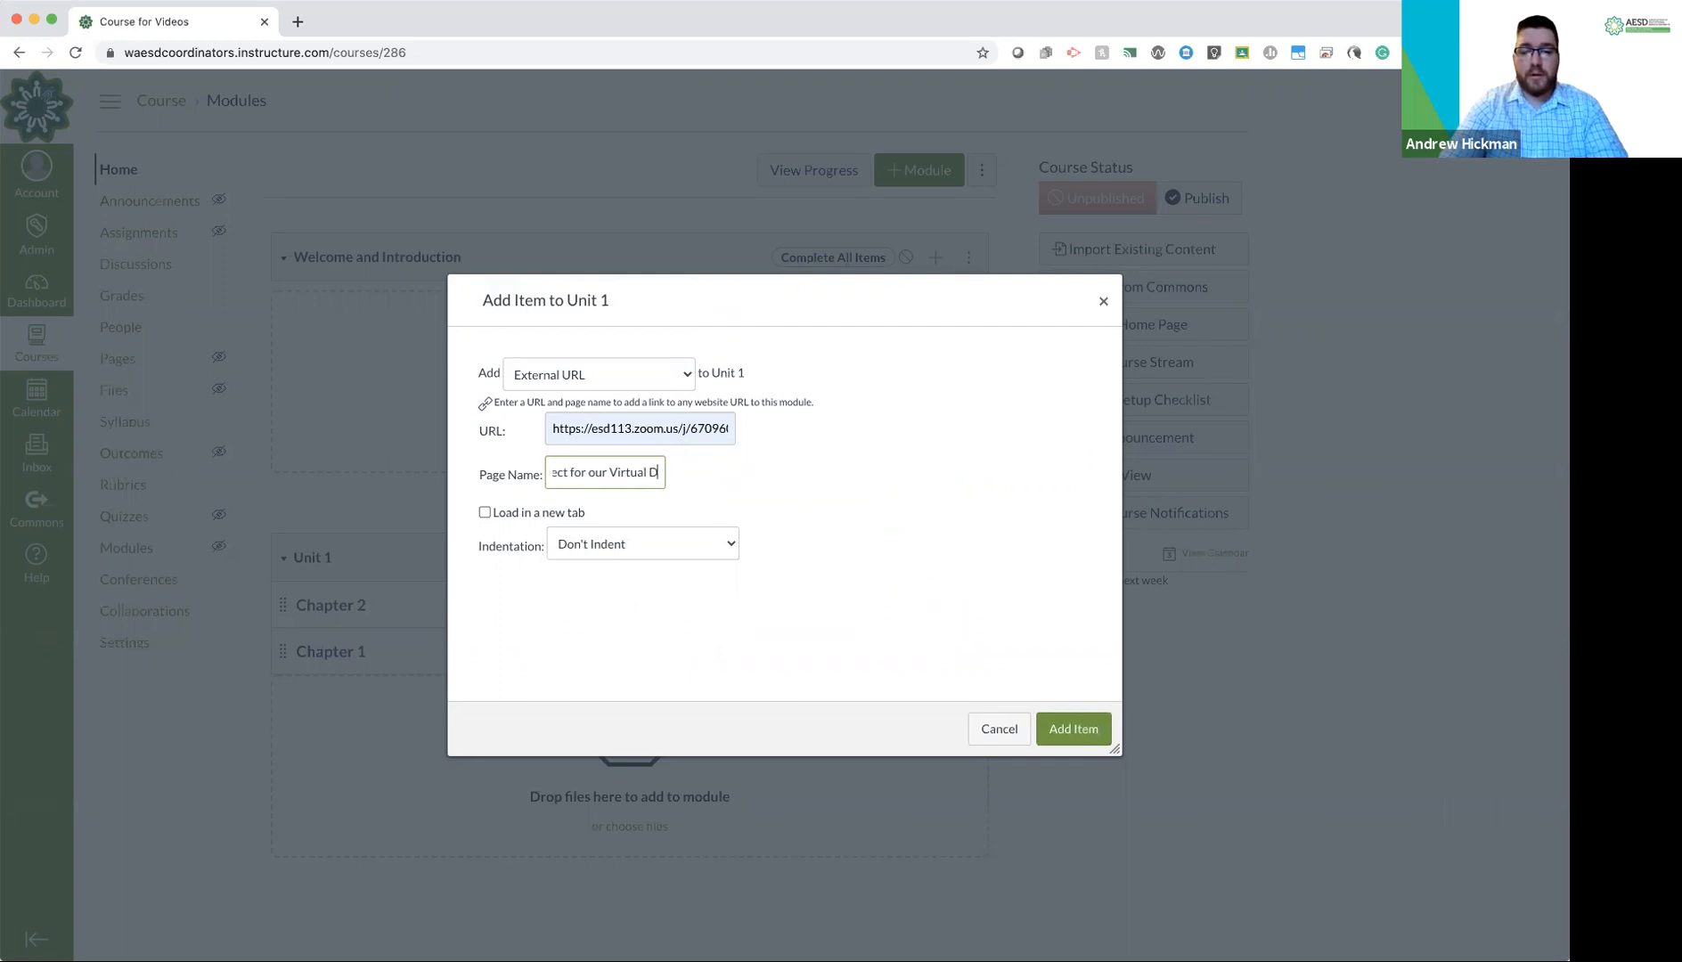
pyautogui.write('iscussion on Chapter 1')
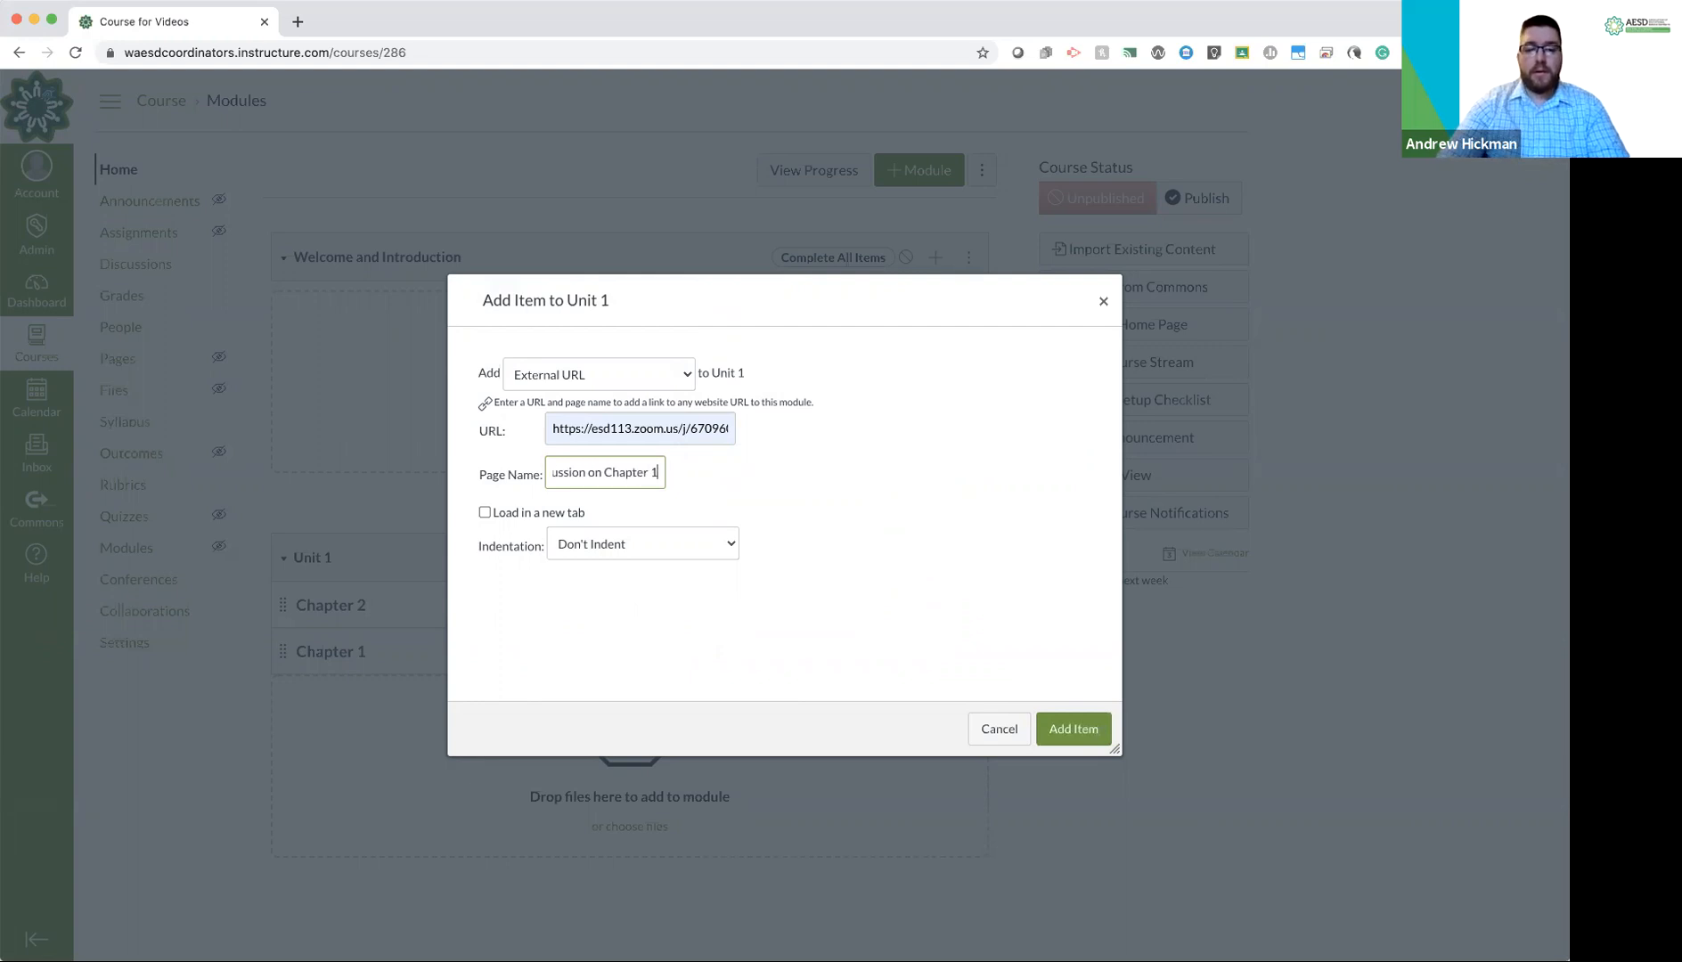
pyautogui.click(1055, 727)
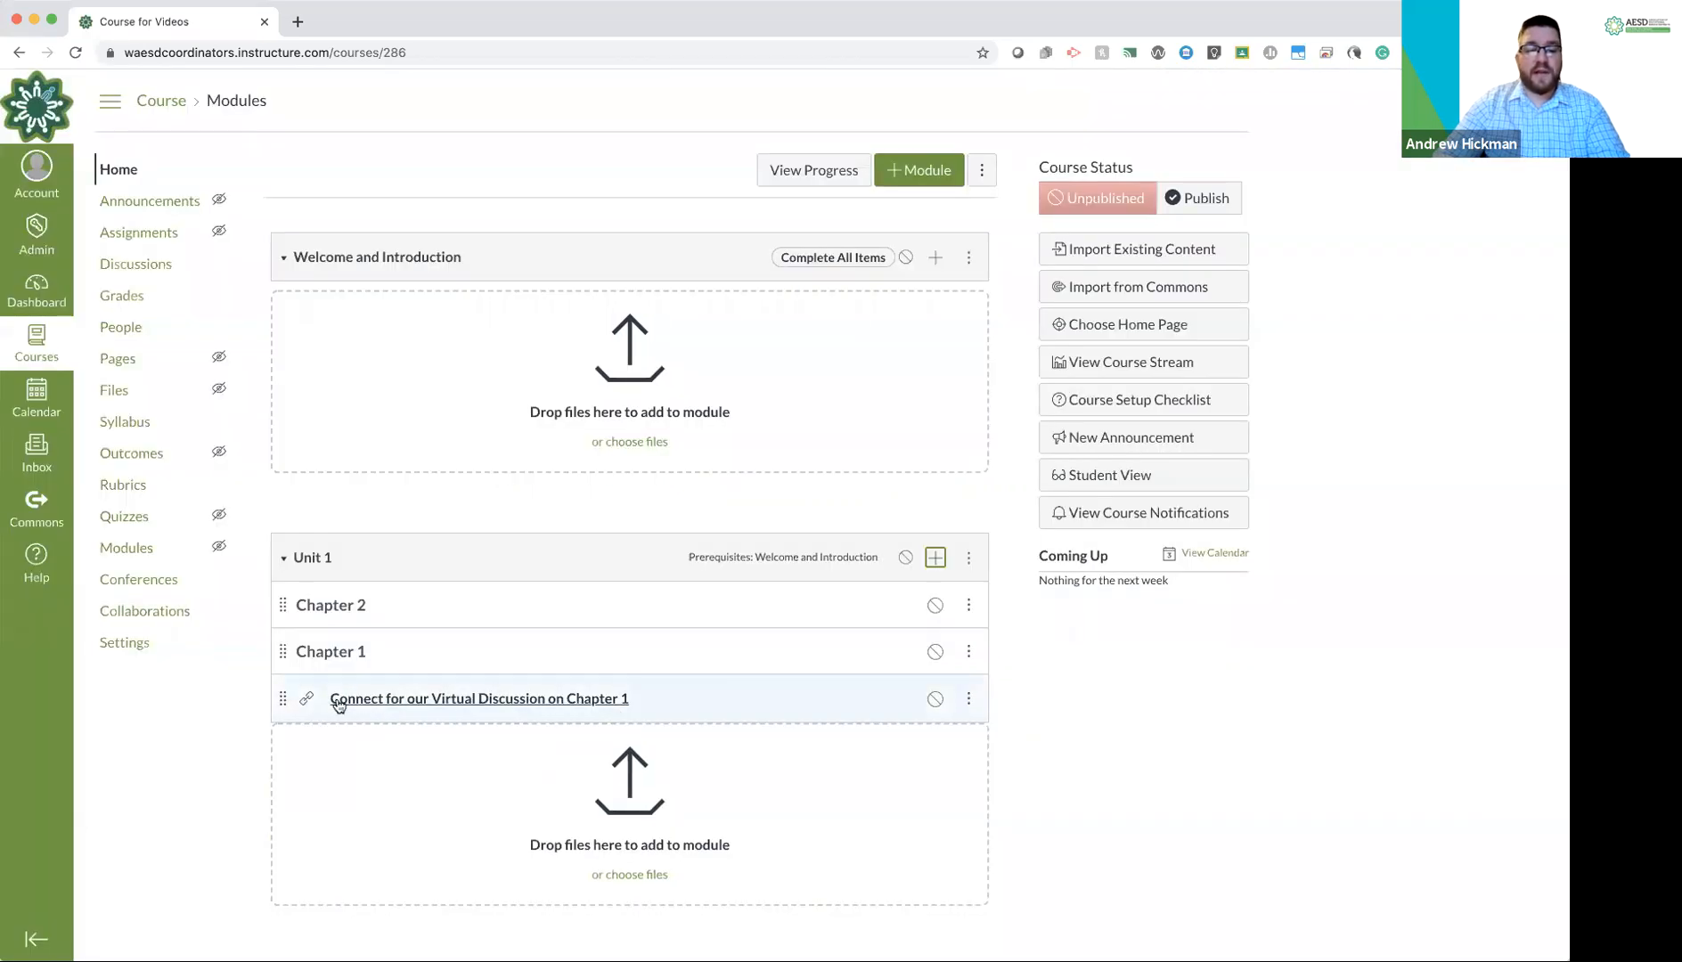
# - Reorder Unit 1 so the Chapter 1 header comes first, followed by the virtual discussion link and the Chapter 2 header
pyautogui.moveTo(279, 617); pyautogui.dragTo(279, 594)
pyautogui.moveTo(282, 691); pyautogui.dragTo(285, 634)
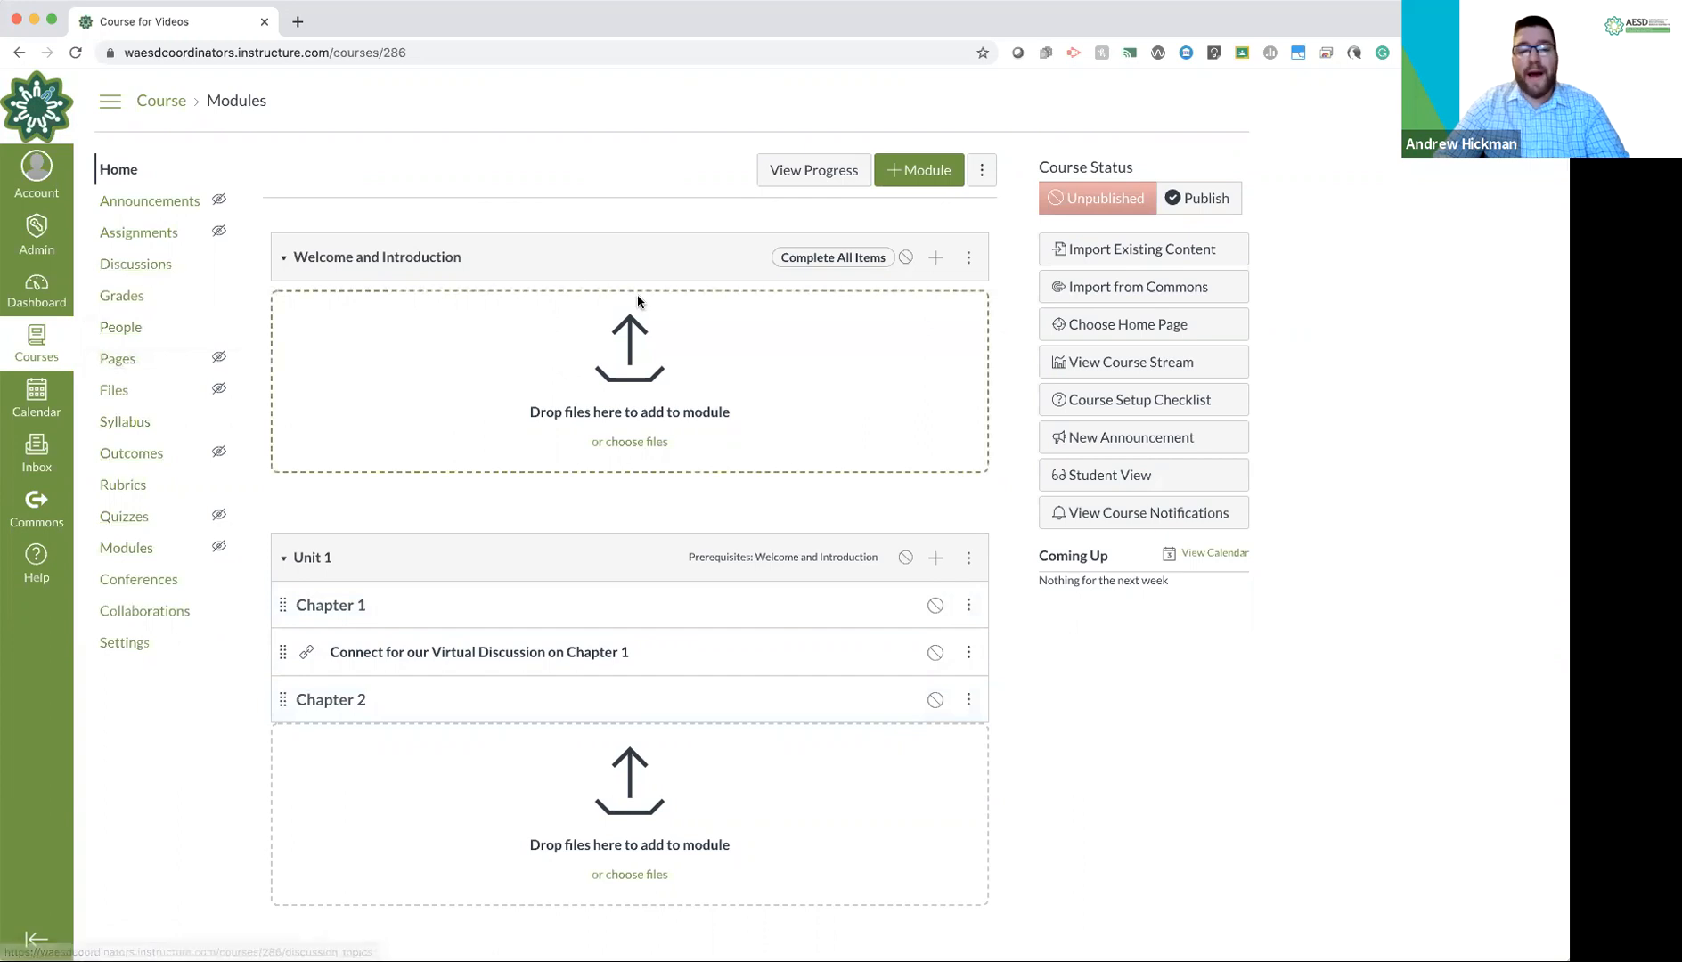
# - Look at where discussions and pages are created in the course, then return to the course home page
pyautogui.click(144, 265)
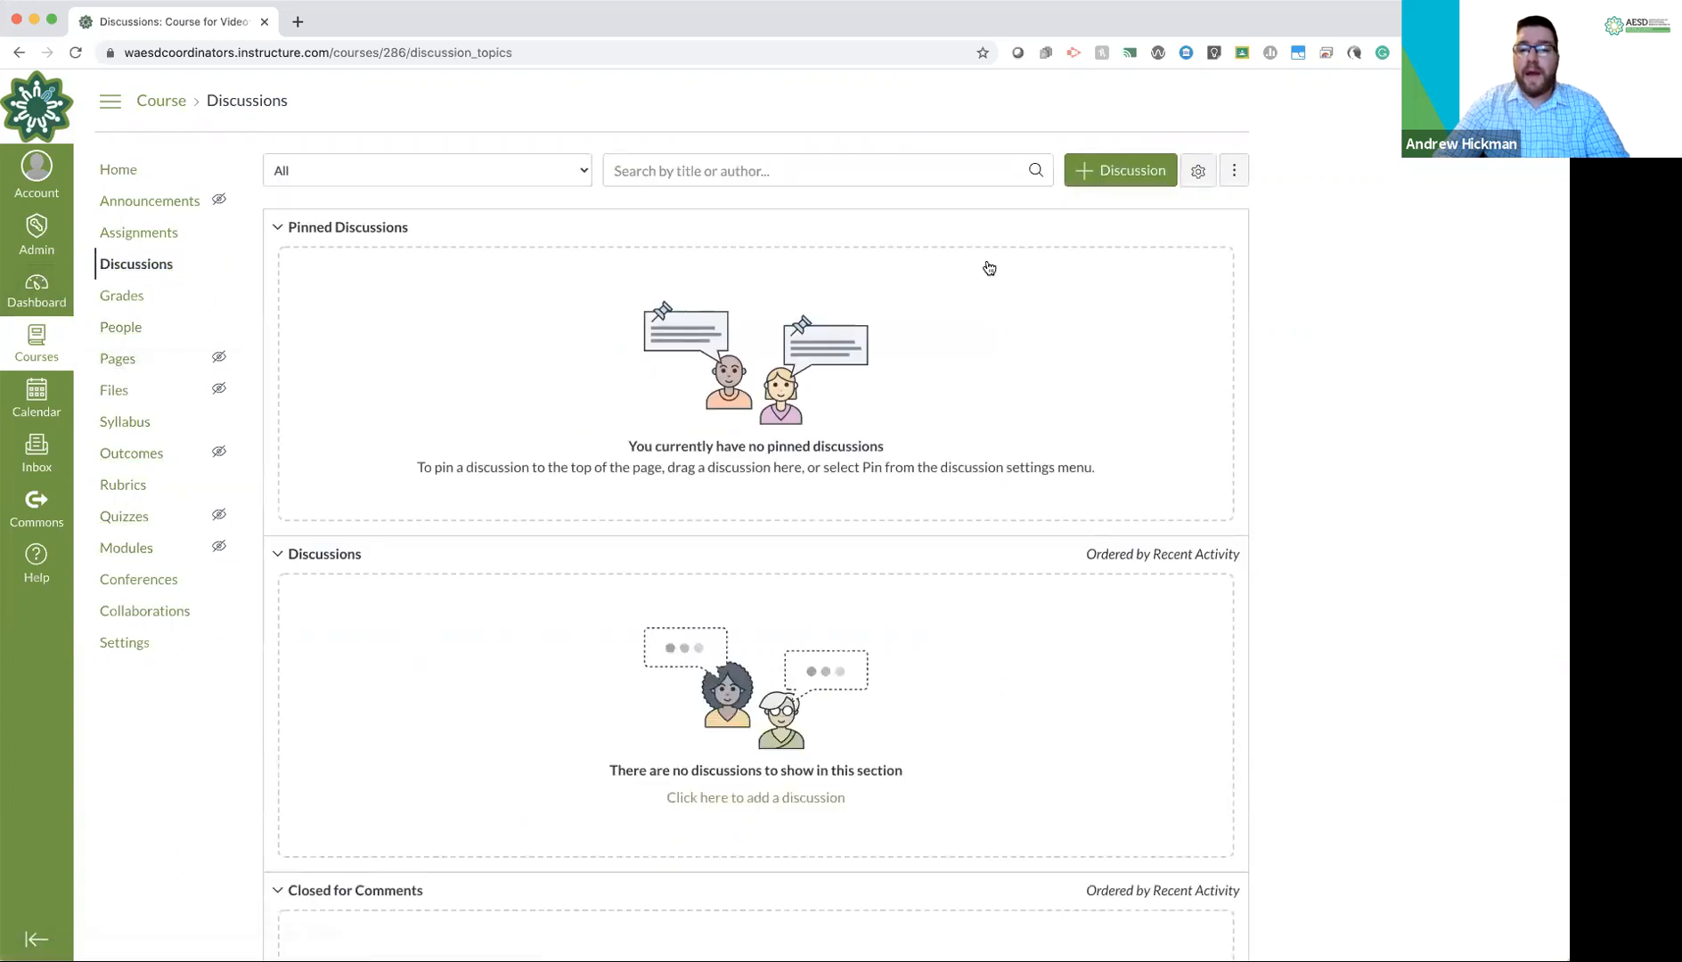
pyautogui.click(1156, 170)
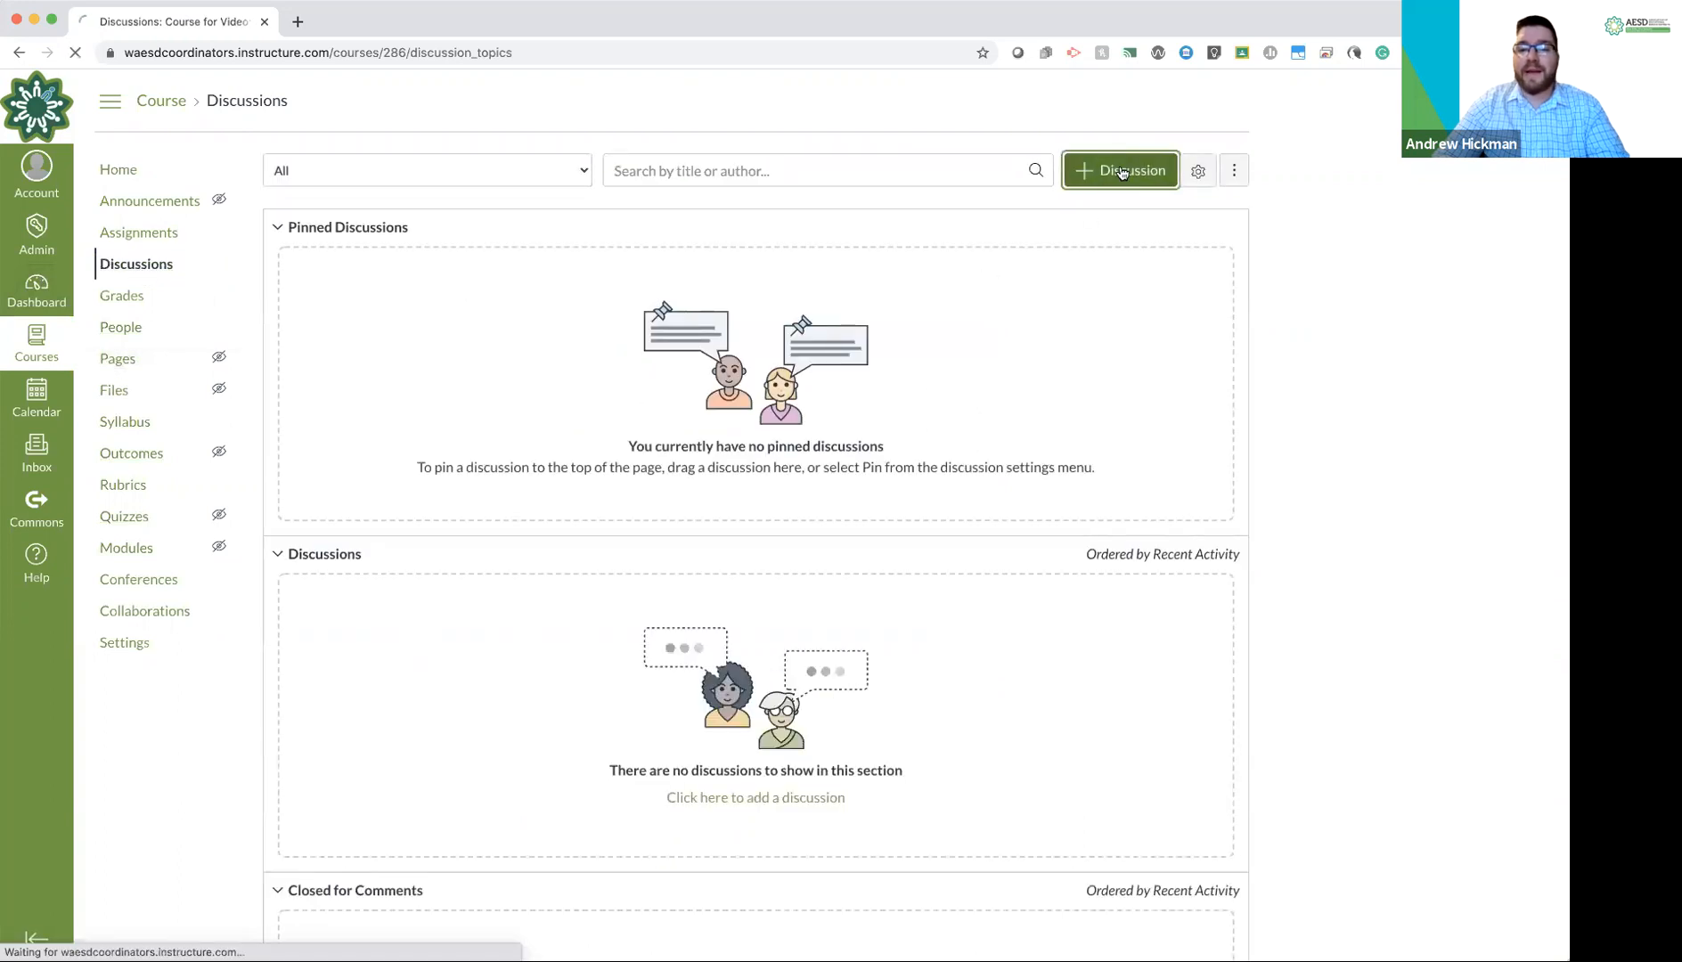
pyautogui.click(120, 383)
pyautogui.click(905, 315)
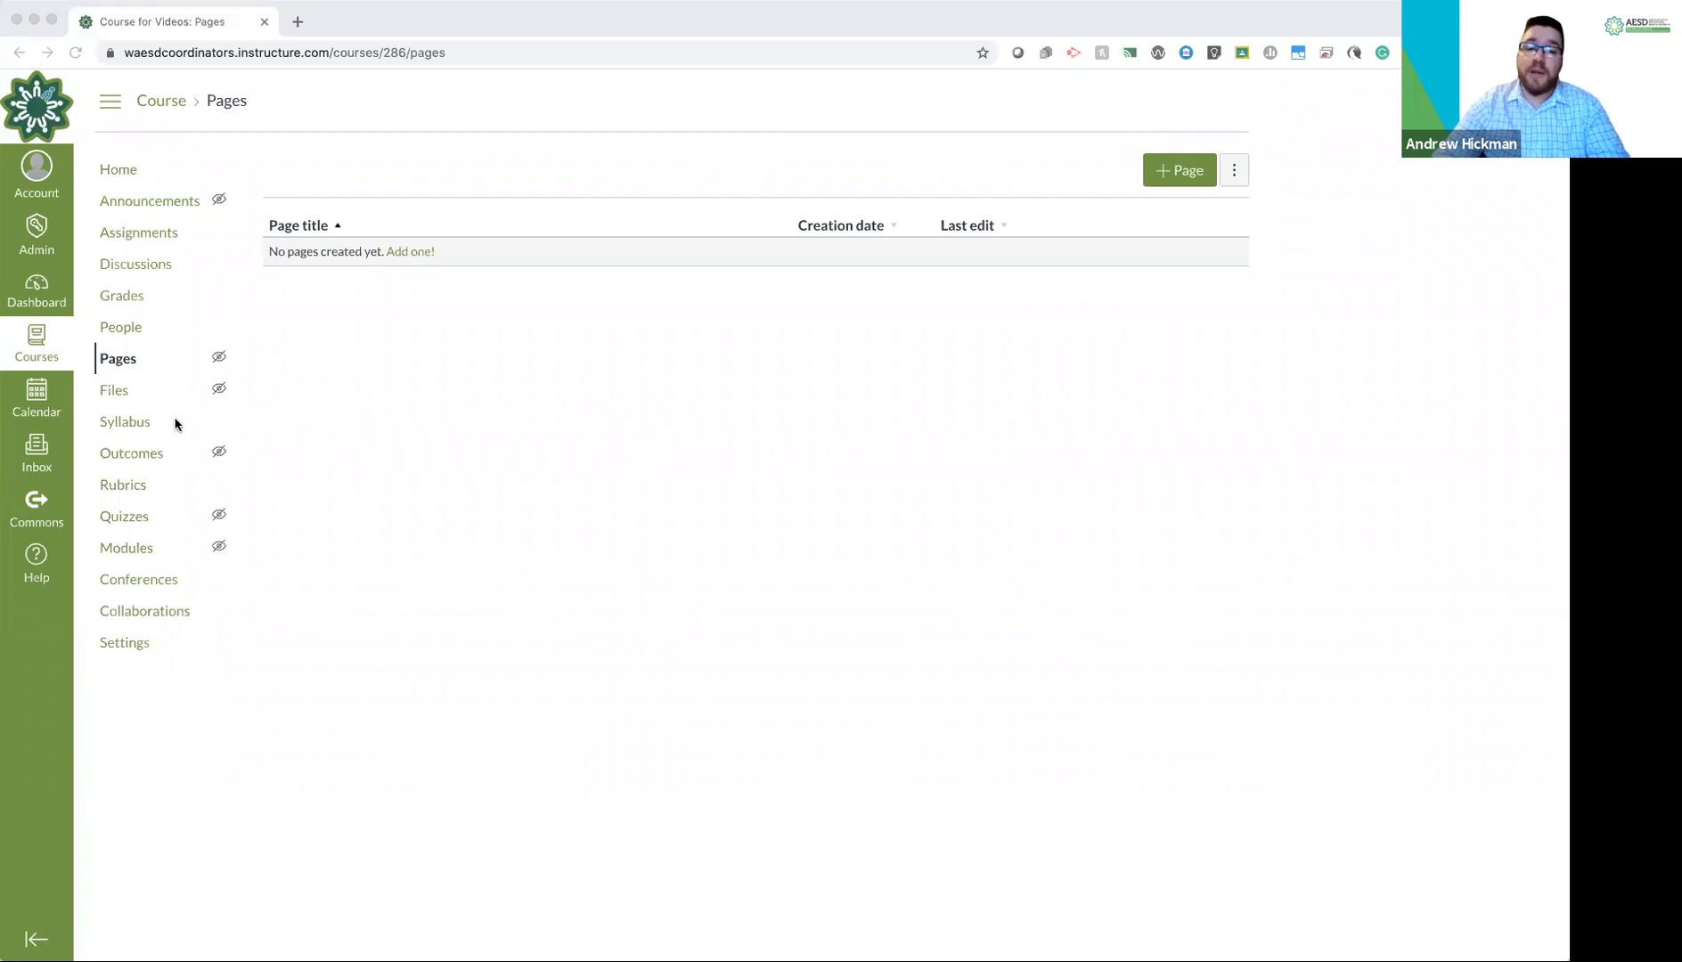
pyautogui.click(113, 170)
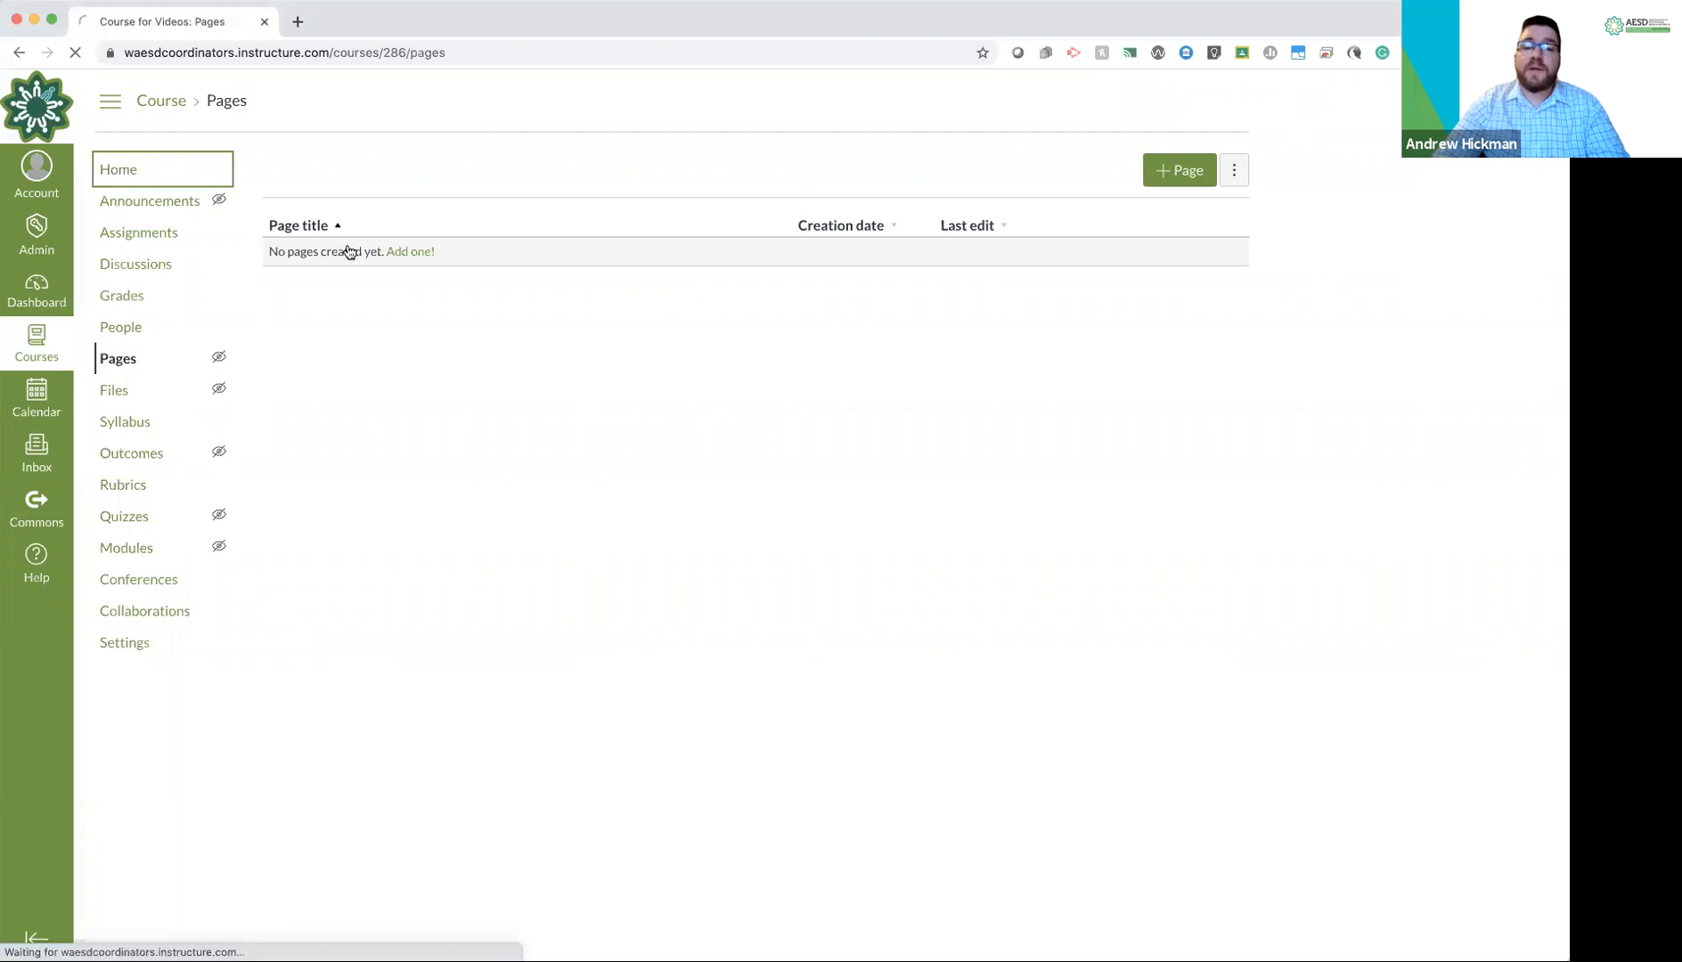